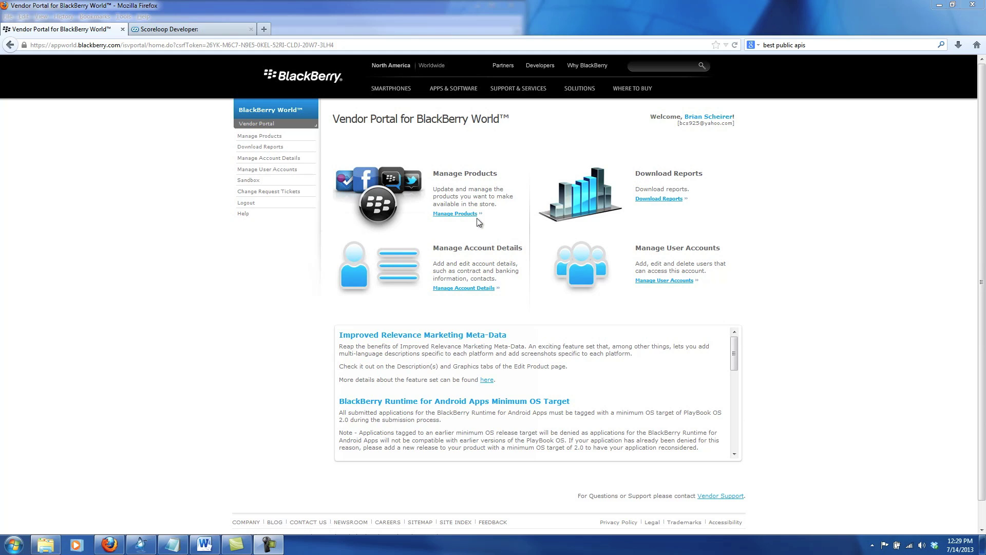
# - Go to Manage Products and start adding a new product
pyautogui.click(464, 216)
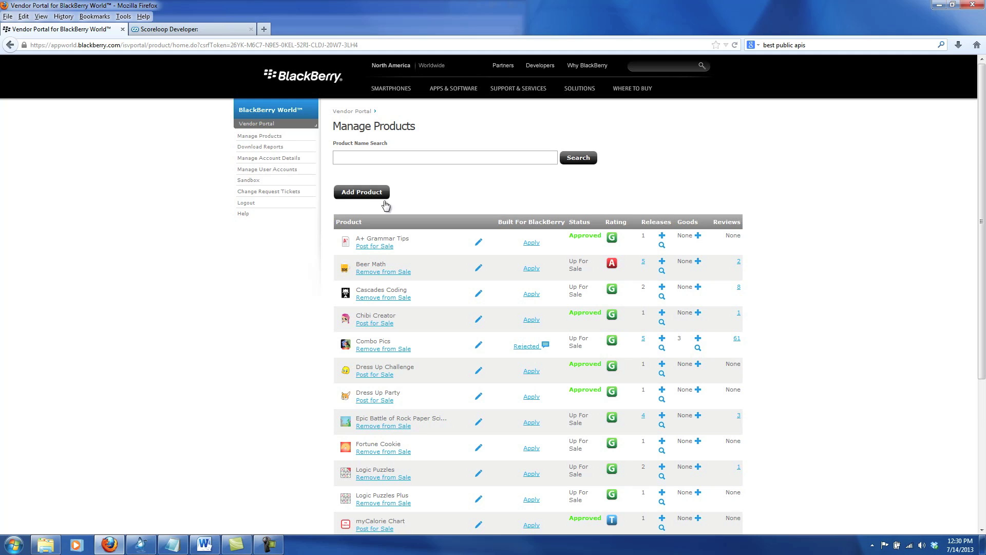
pyautogui.click(358, 193)
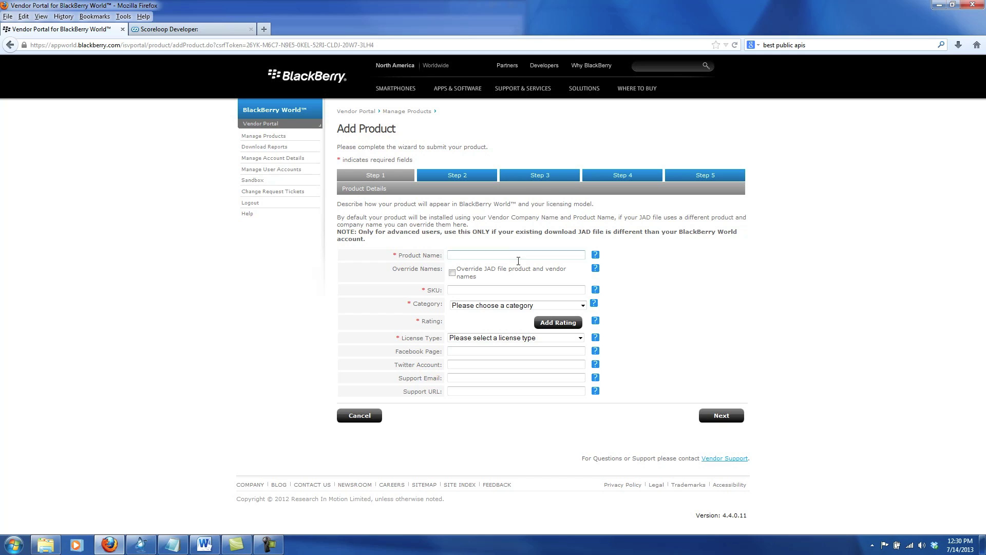
# - Check the Product Name help, then set the product name to Pic Reveal Blitz
pyautogui.click(595, 255)
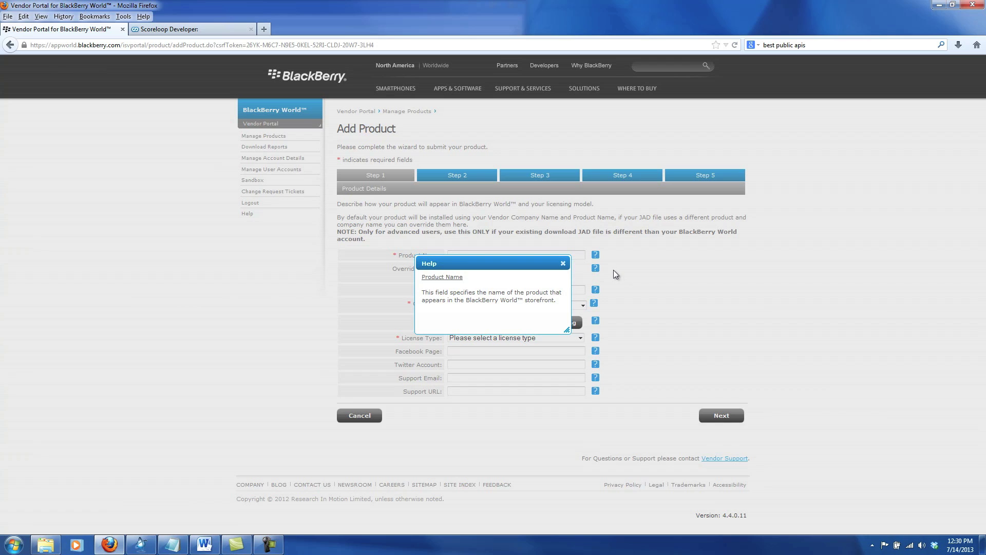
pyautogui.click(563, 263)
pyautogui.click(476, 255)
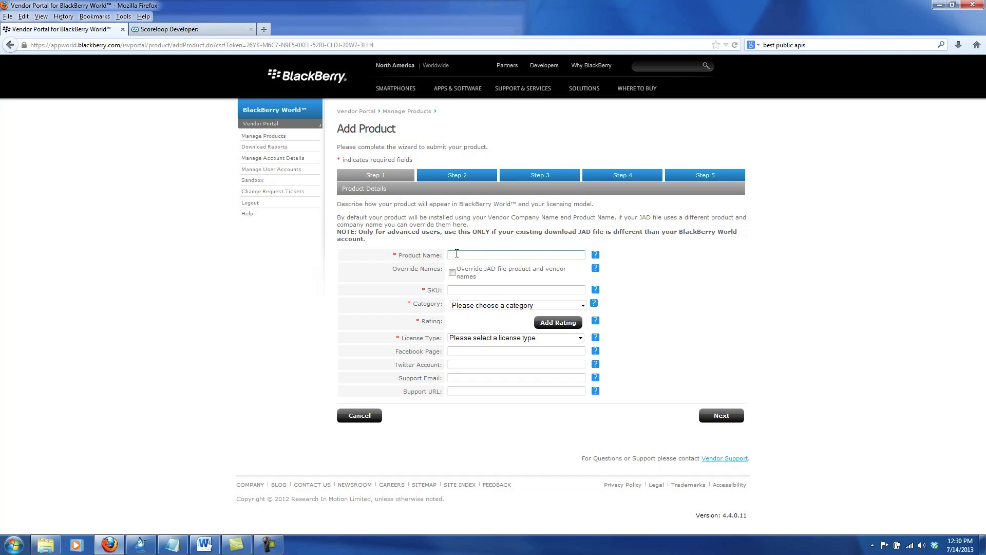
pyautogui.write('P')
pyautogui.press('Down')
pyautogui.press('Return')
# - Set the SKU to prb1000 and the category to Games-->Puzzles
pyautogui.click(457, 288)
pyautogui.write('pr')
pyautogui.write('g')
pyautogui.write('1000')
pyautogui.click(582, 306)
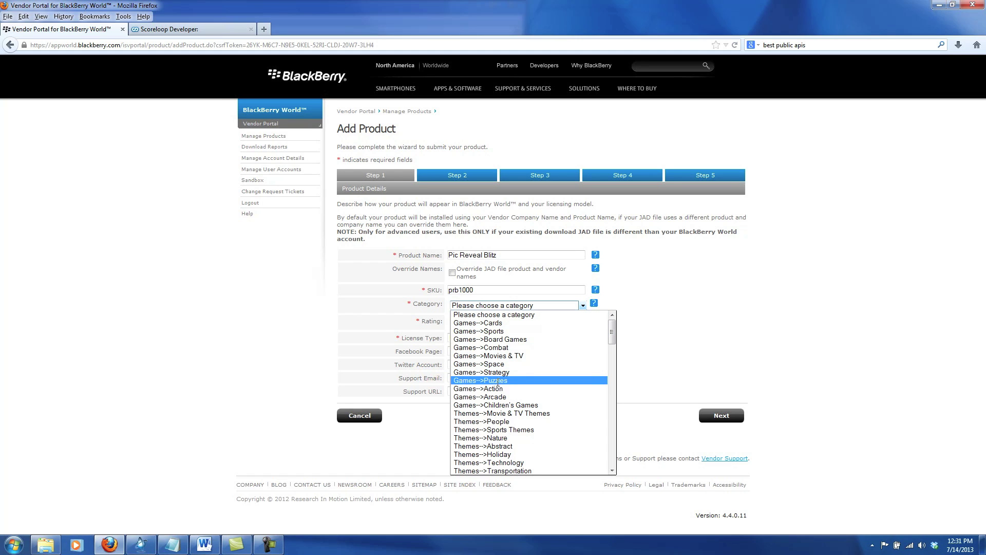
pyautogui.click(497, 383)
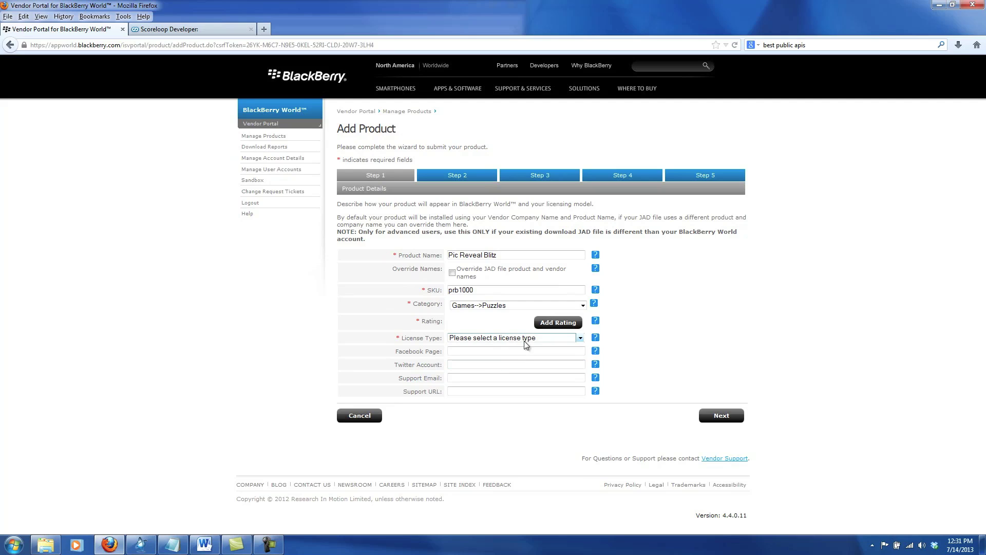
pyautogui.click(560, 322)
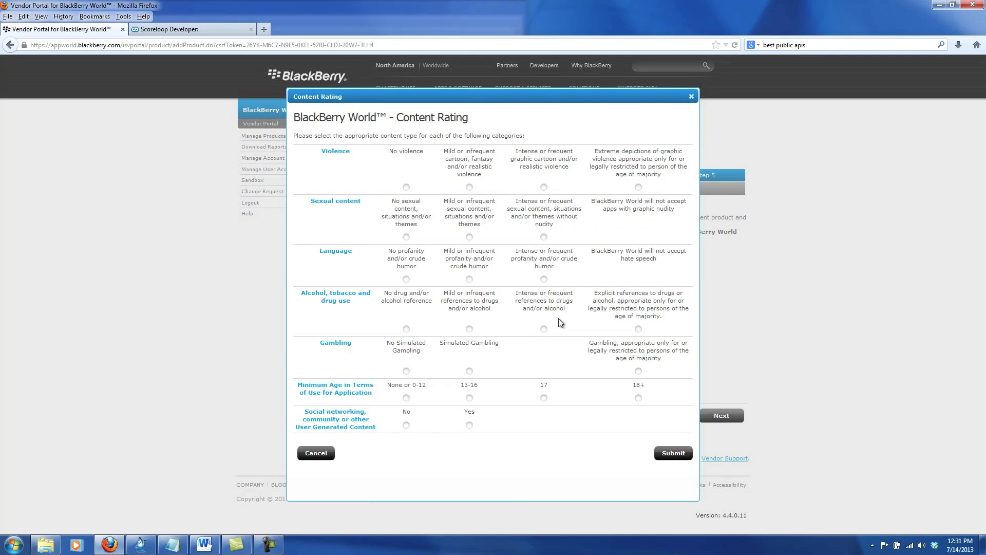
# - Answer no violence, sexual content, profanity, drugs or gambling, and submit the rating
pyautogui.click(406, 187)
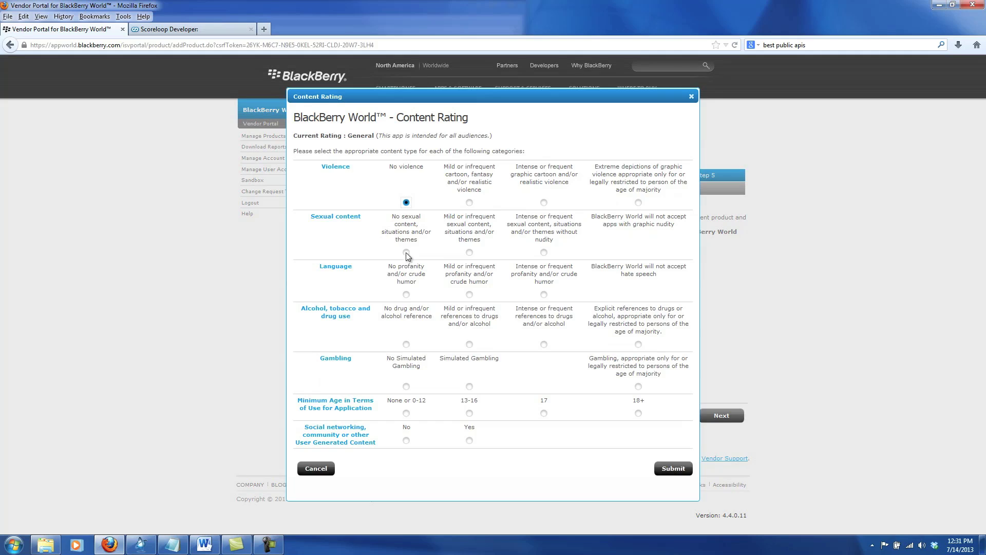
pyautogui.click(406, 252)
pyautogui.click(406, 294)
pyautogui.click(406, 345)
pyautogui.click(406, 387)
pyautogui.click(674, 469)
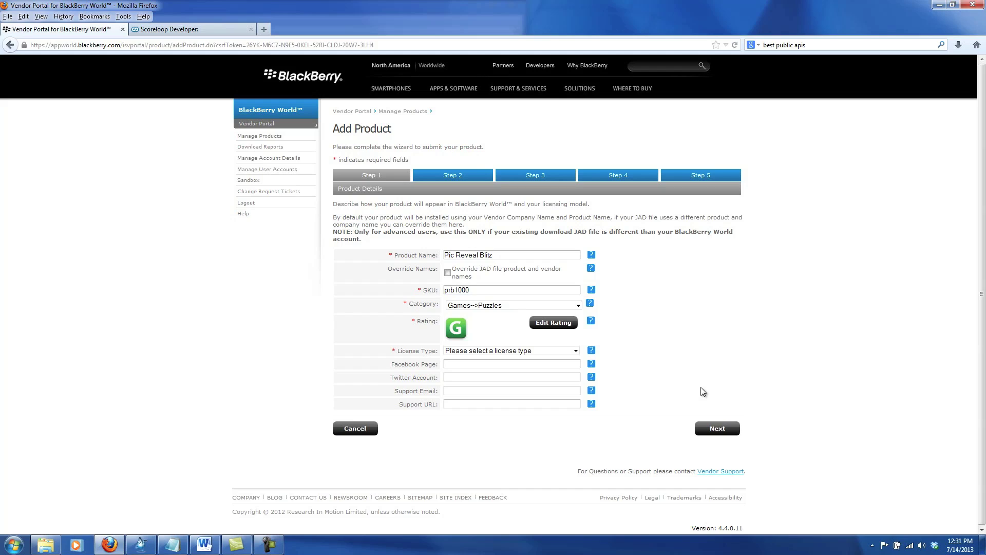
# - Make it a Paid licence at Tier099 - $0.99 with One-time US and Canada withholding tax
pyautogui.click(479, 352)
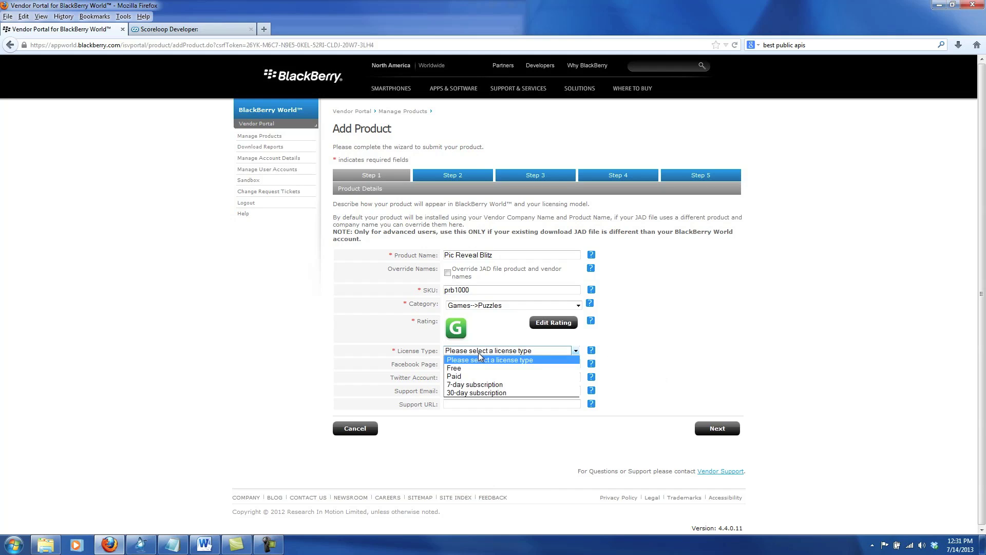
pyautogui.click(468, 377)
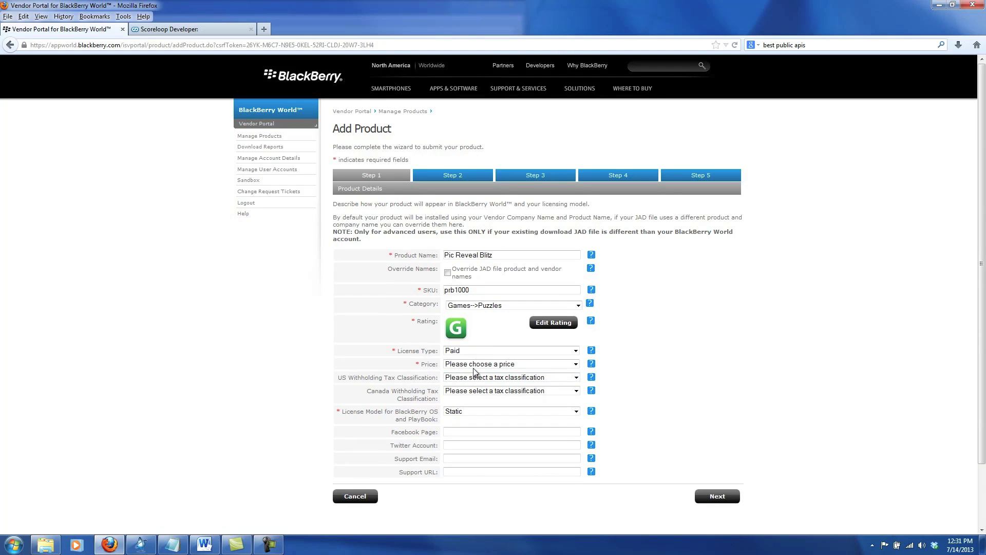
pyautogui.click(474, 366)
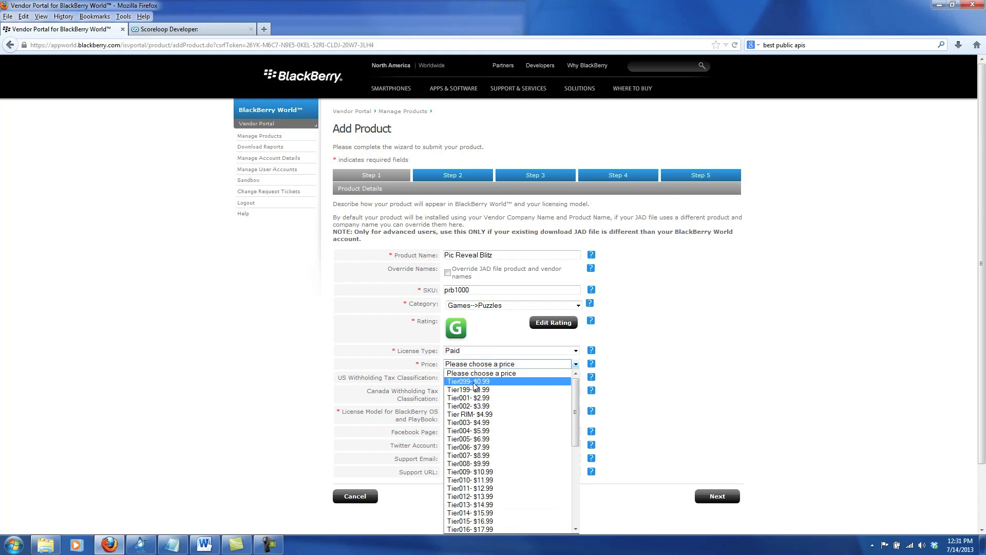
pyautogui.click(475, 387)
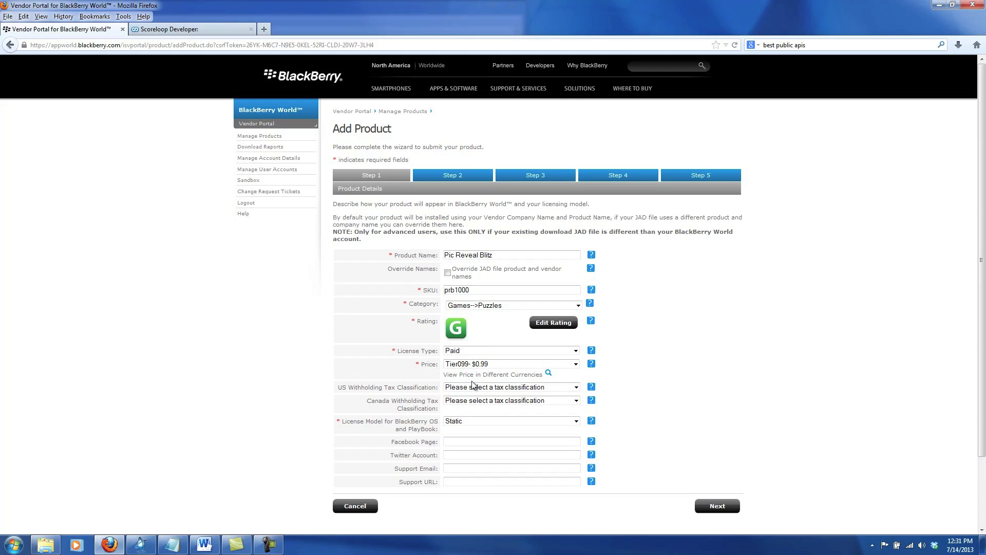
pyautogui.click(474, 391)
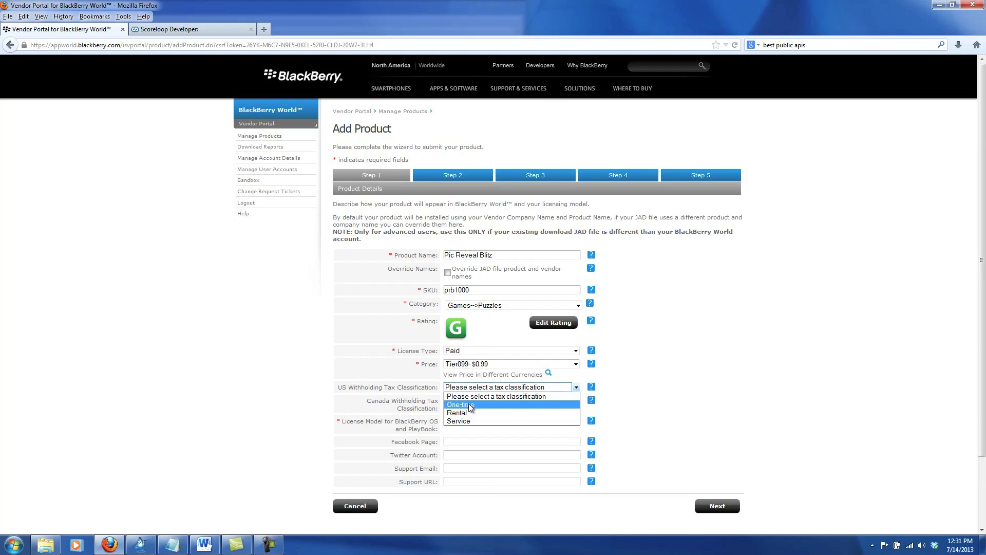
pyautogui.click(470, 406)
pyautogui.click(470, 401)
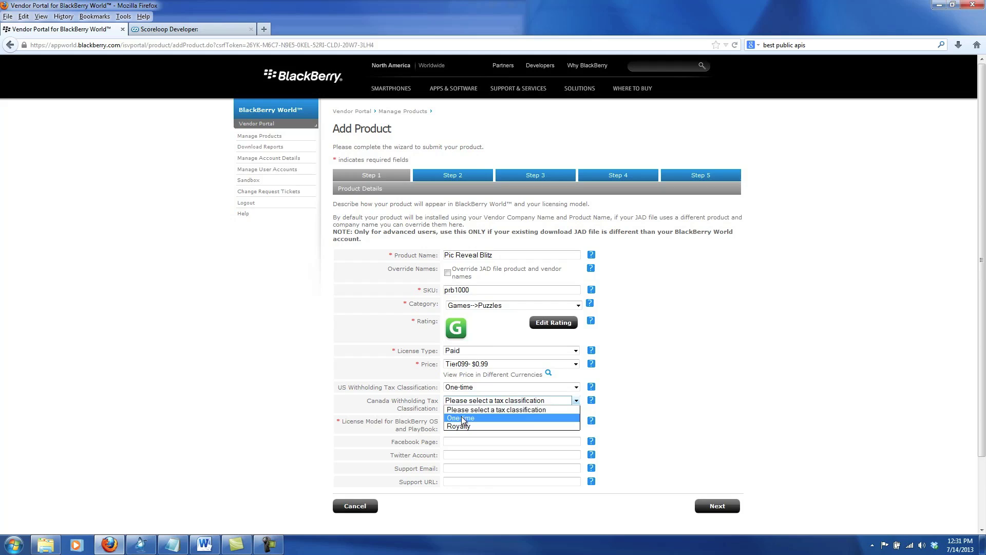
pyautogui.click(461, 418)
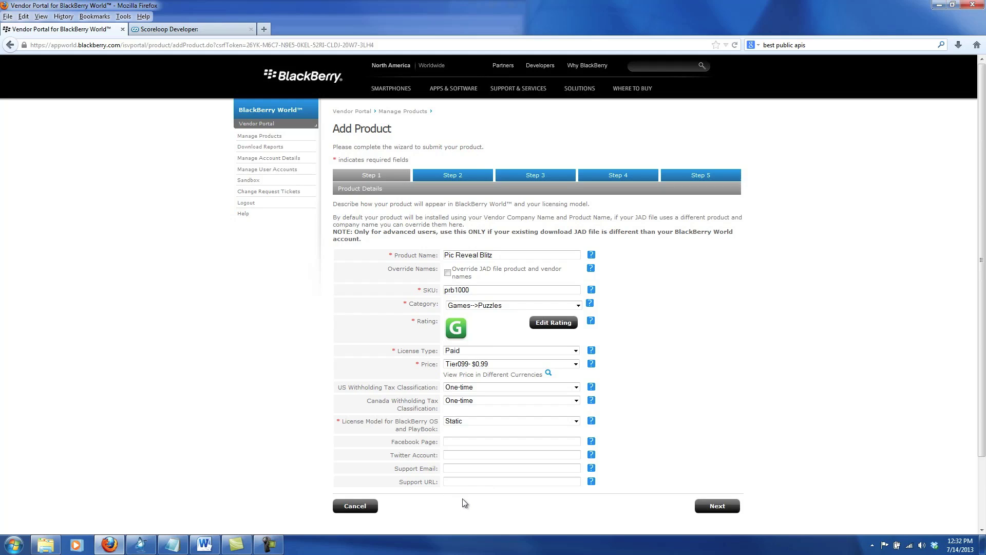
# - Fill in the suggested support e-mail address and save the product details
pyautogui.click(448, 468)
pyautogui.click(317, 455)
pyautogui.write('B')
pyautogui.press('Down')
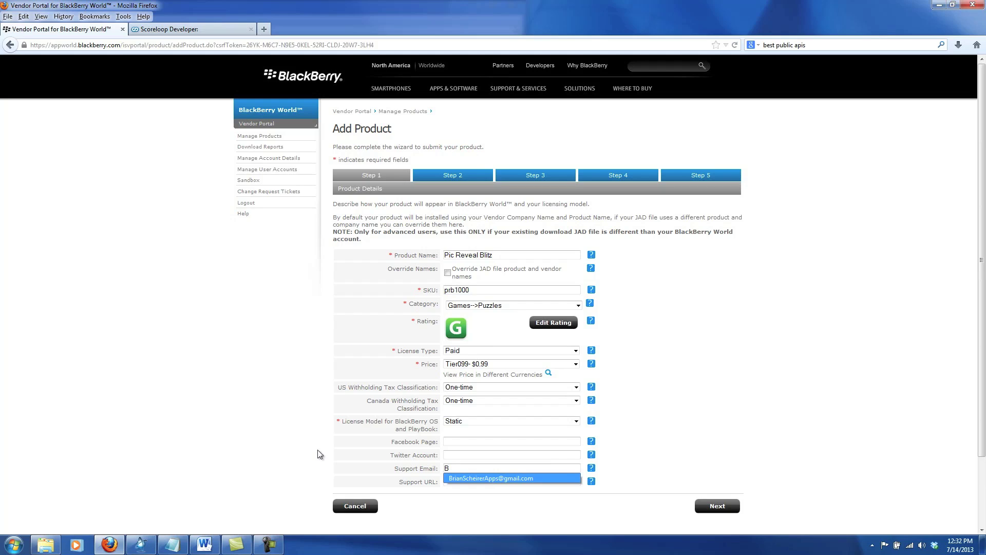
pyautogui.press('Return')
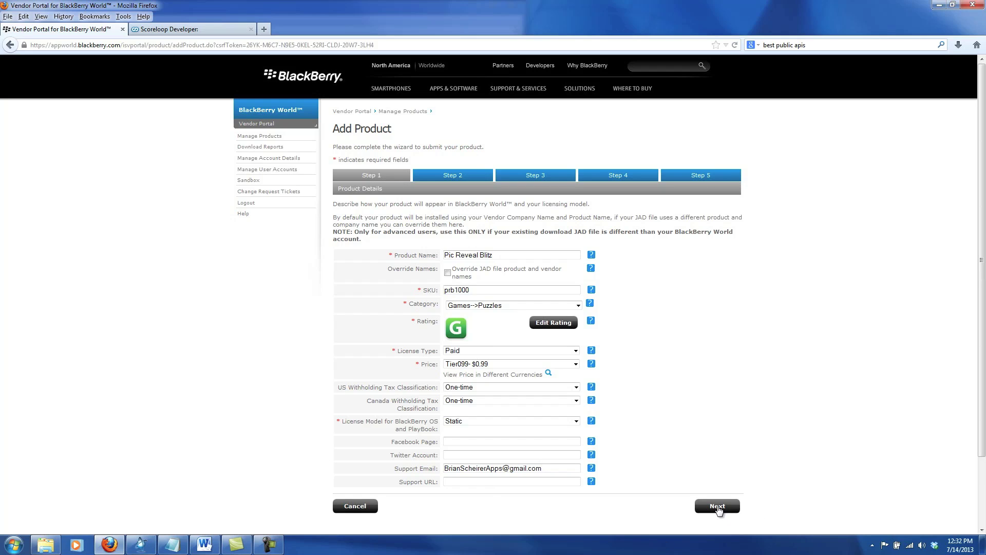
pyautogui.click(718, 507)
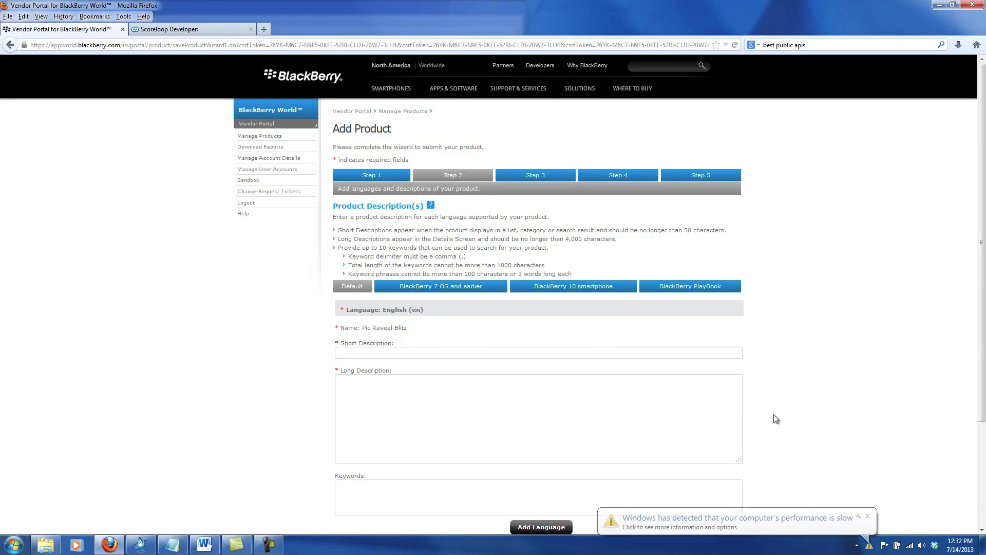
# - Paste the tagline from the notes into the Short Description field
pyautogui.click(868, 516)
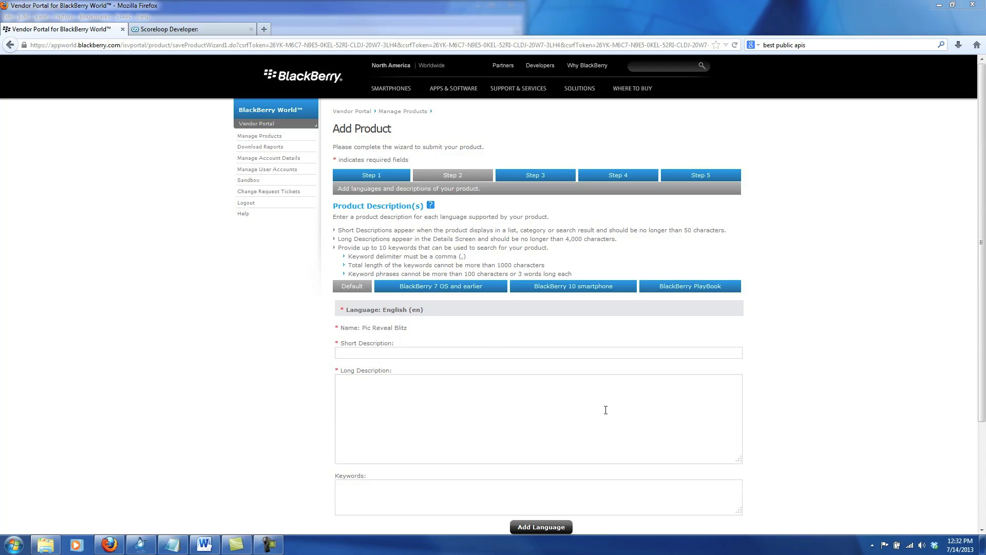
pyautogui.hotkey('alt', 'Tab')
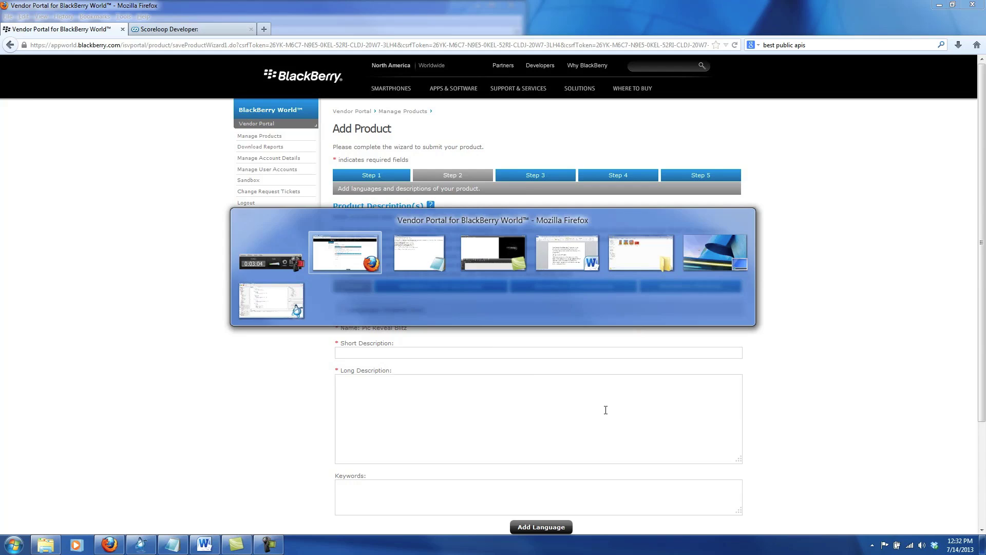
pyautogui.hotkey('alt', 'Tab')
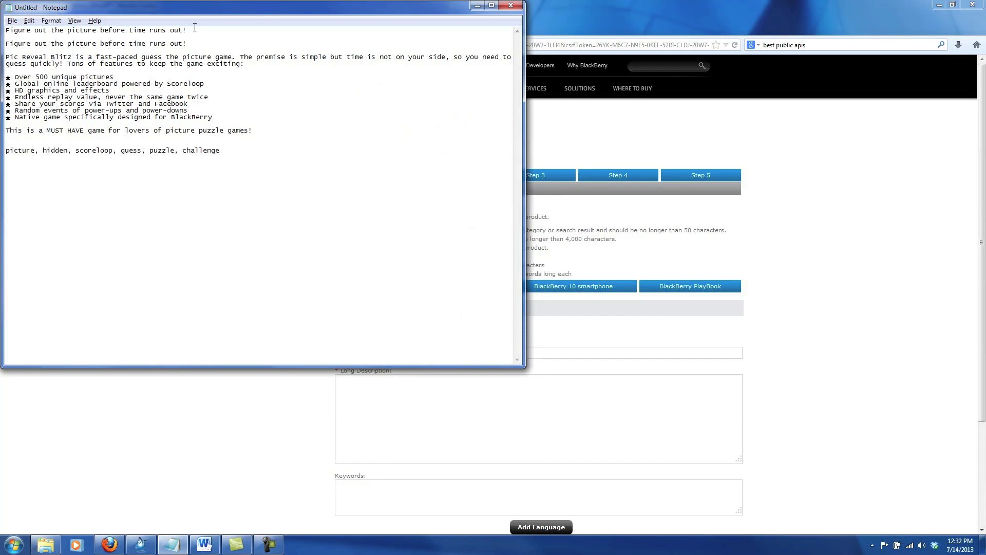
pyautogui.moveTo(189, 44); pyautogui.dragTo(2, 45)
pyautogui.hotkey('ctrl', 'c')
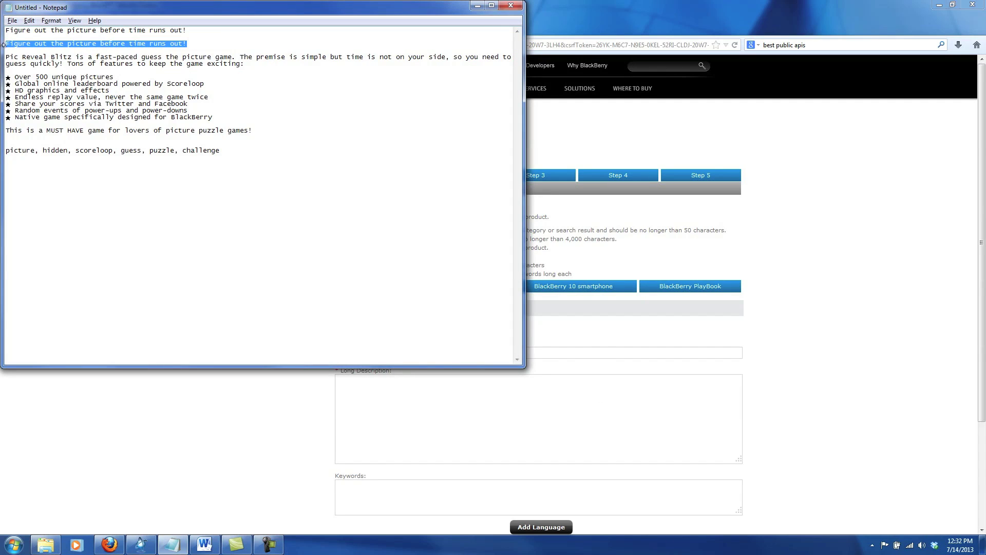
pyautogui.click(771, 362)
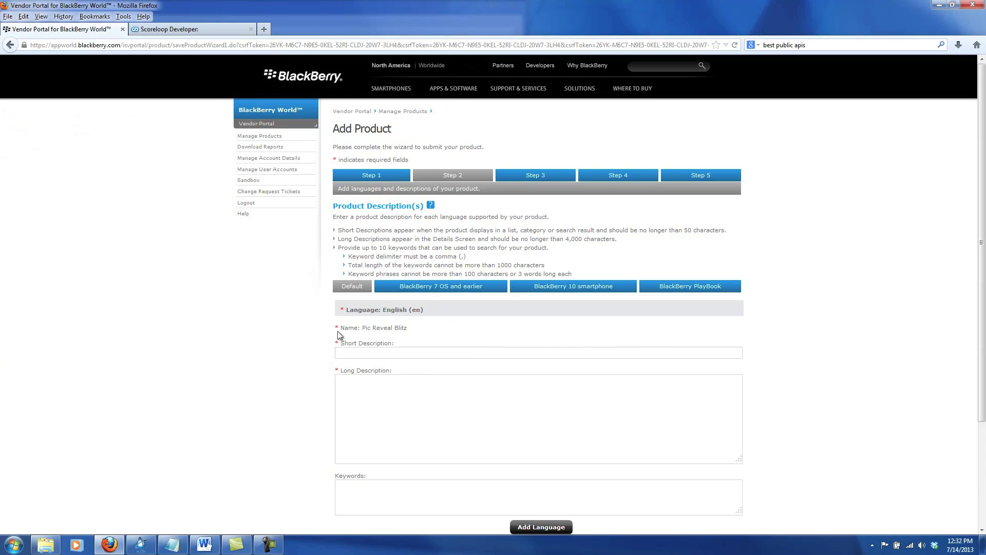
pyautogui.click(349, 354)
pyautogui.hotkey('ctrl', 'v')
# - Paste the full long description from the notes into Long Description
pyautogui.hotkey('alt', 'Tab')
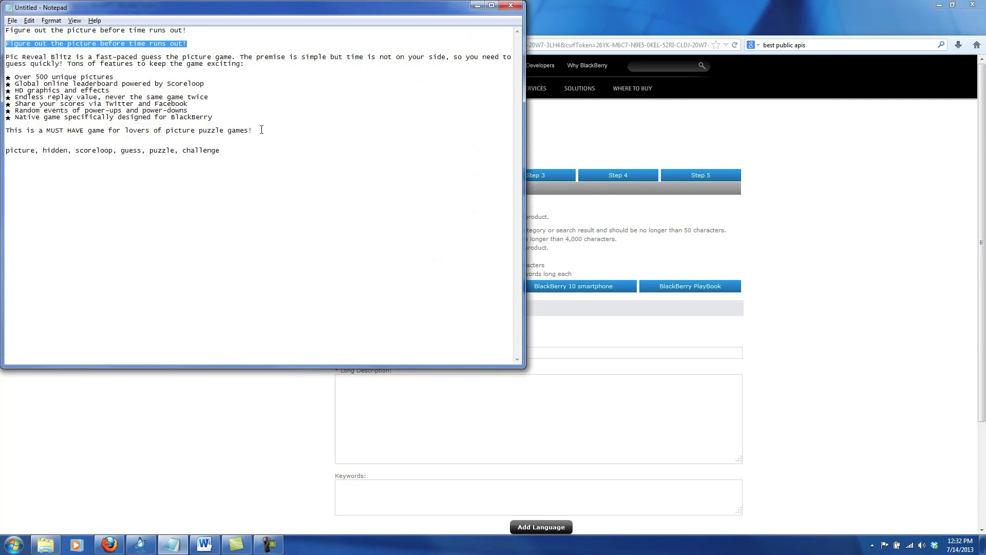
pyautogui.moveTo(261, 130); pyautogui.dragTo(5, 54)
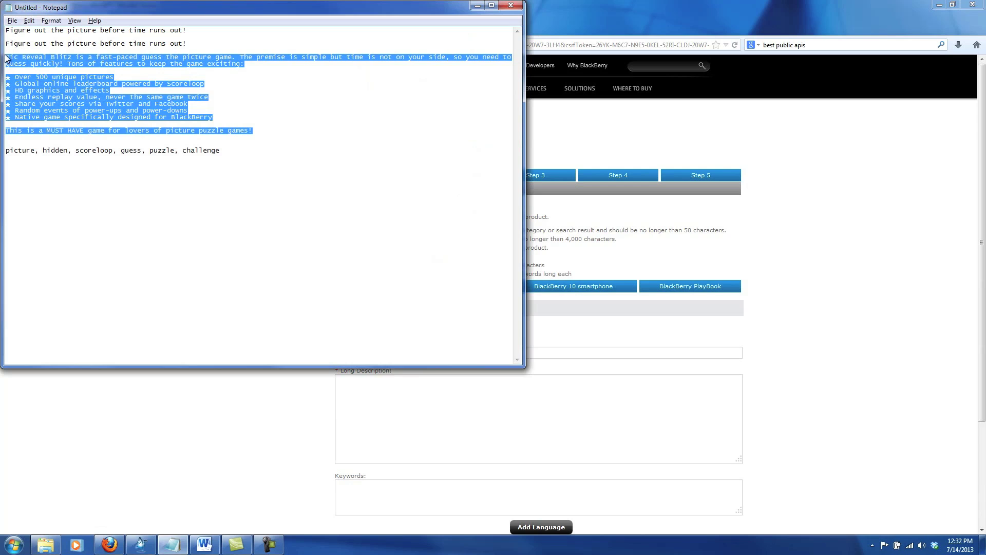
pyautogui.click(614, 419)
pyautogui.hotkey('ctrl', 'v')
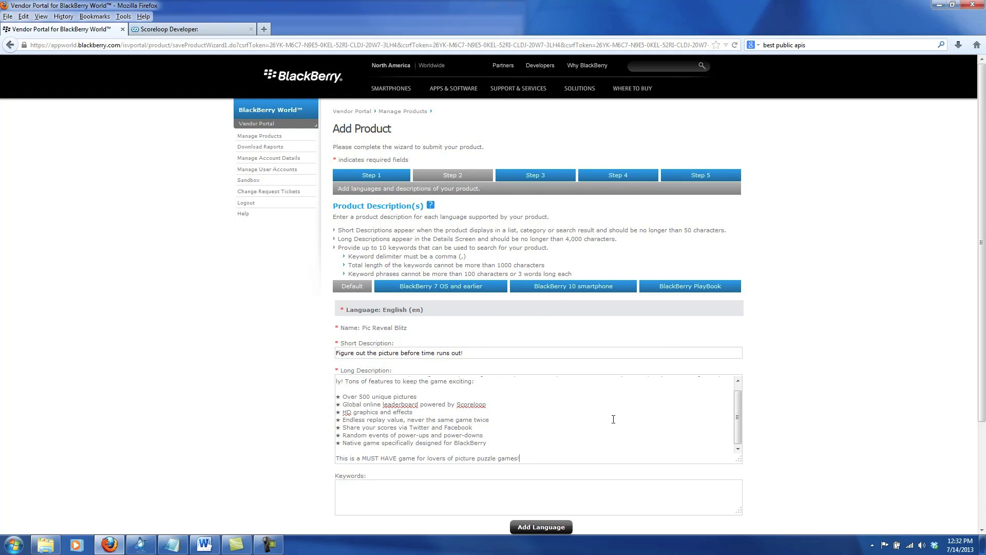
# - Copy the keywords line from the notes into the Keywords box
pyautogui.hotkey('alt', 'Tab')
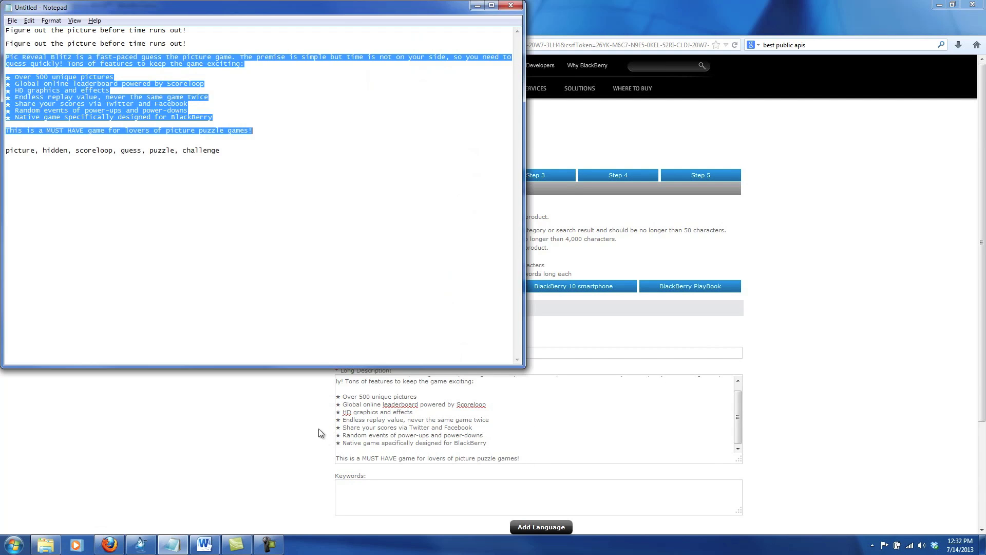
pyautogui.moveTo(225, 150); pyautogui.dragTo(3, 149)
pyautogui.hotkey('ctrl', 'c')
pyautogui.hotkey('alt', 'Tab')
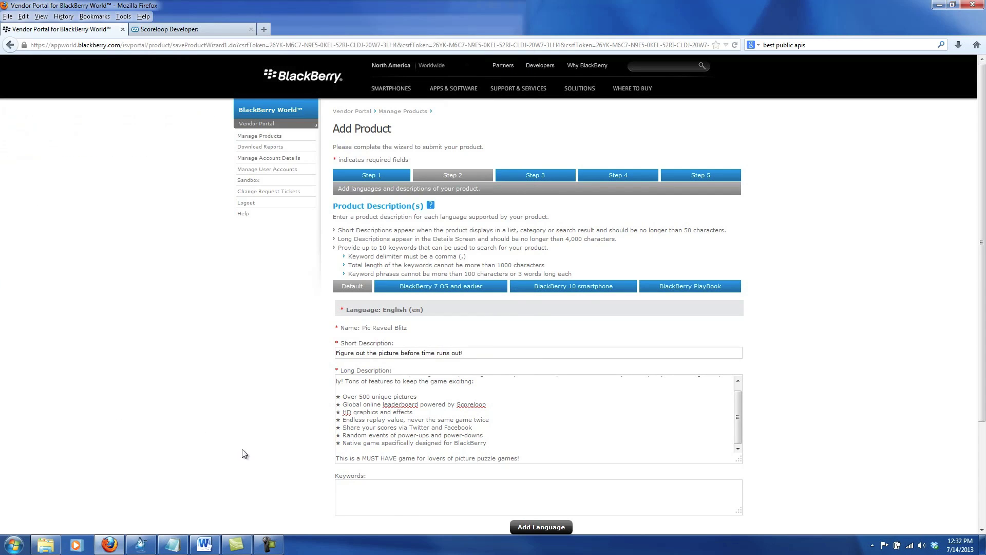
pyautogui.click(411, 497)
pyautogui.hotkey('ctrl', 'v')
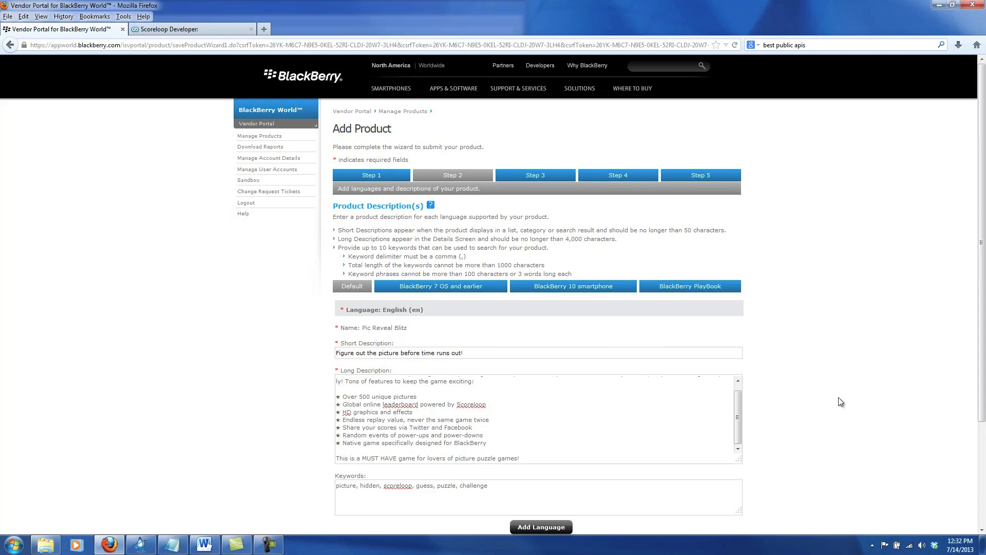
pyautogui.scroll(-5, 839, 396)
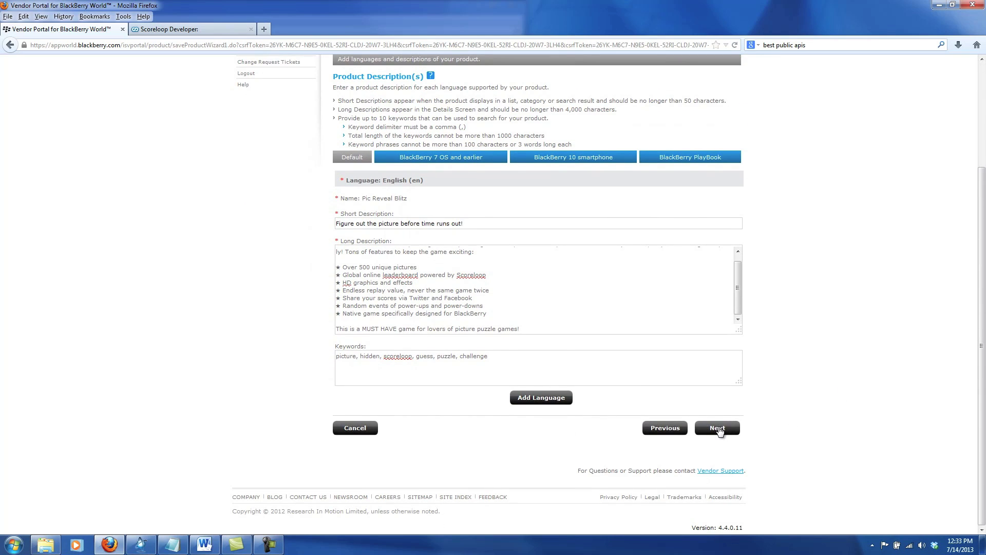
# - On the graphics step, upload PicReveal-480.png from PicReveal_Assets as the product icon
pyautogui.click(719, 429)
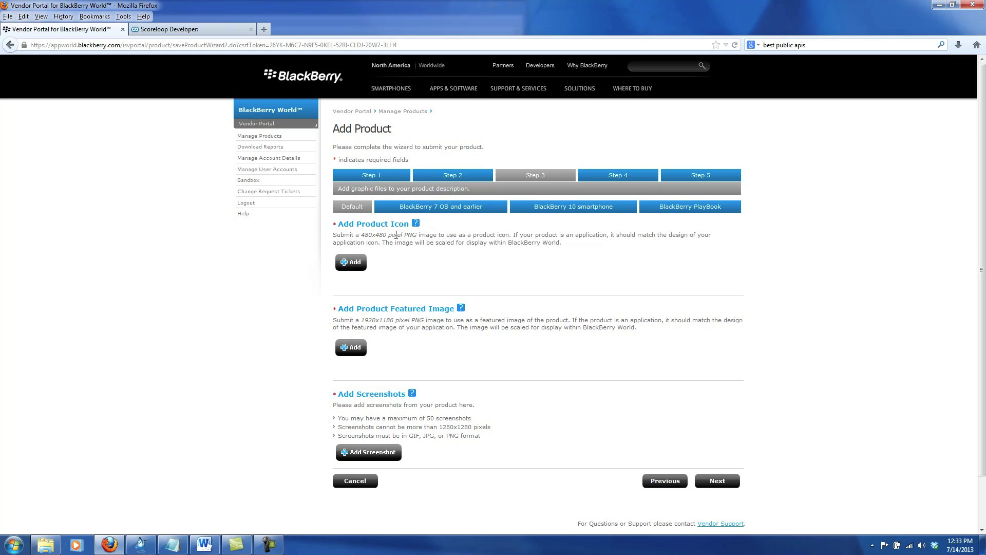
pyautogui.click(351, 262)
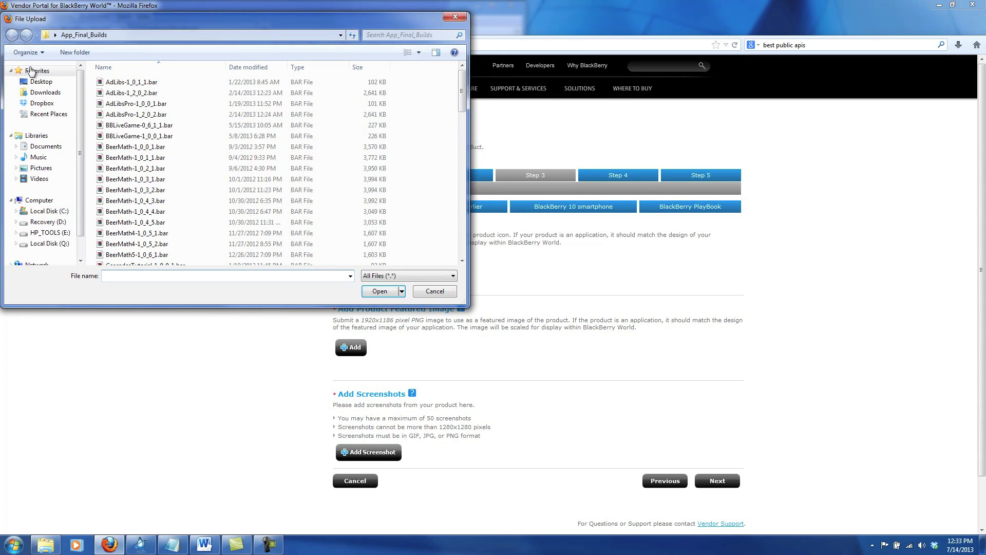
pyautogui.click(41, 81)
pyautogui.moveTo(465, 98); pyautogui.dragTo(465, 141)
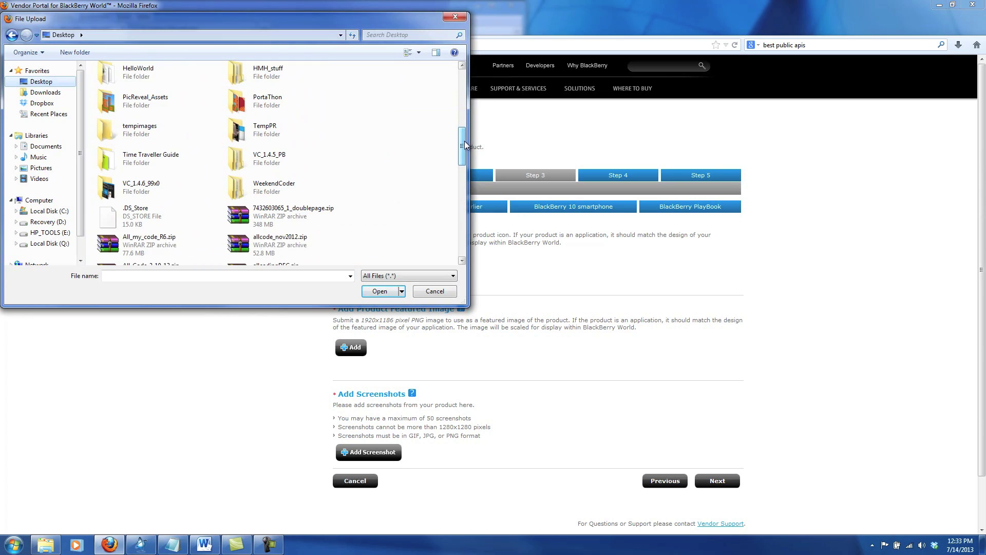
pyautogui.doubleClick(122, 103)
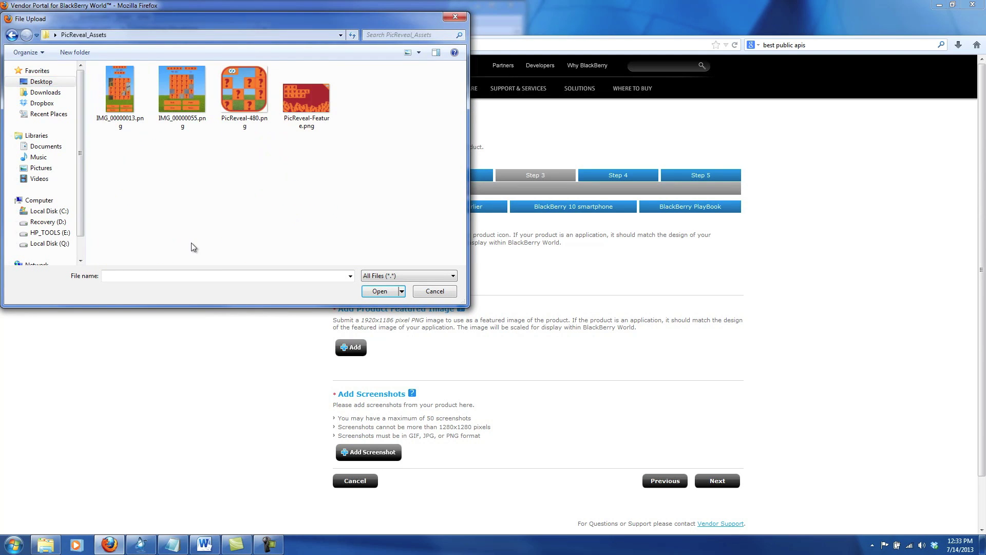
pyautogui.click(241, 92)
pyautogui.click(381, 292)
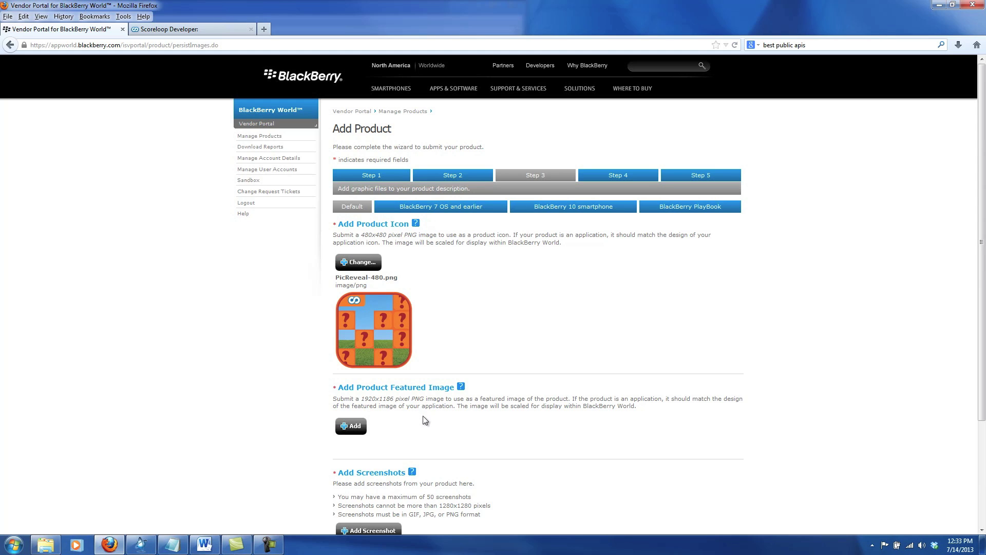
# - Upload PicReveal-Feature.png as the featured image
pyautogui.click(353, 426)
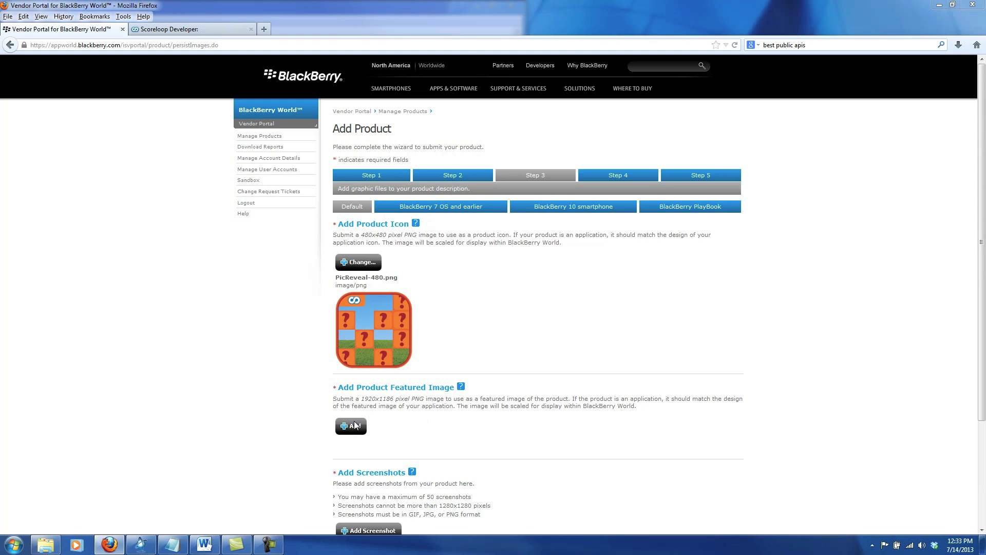
pyautogui.click(304, 102)
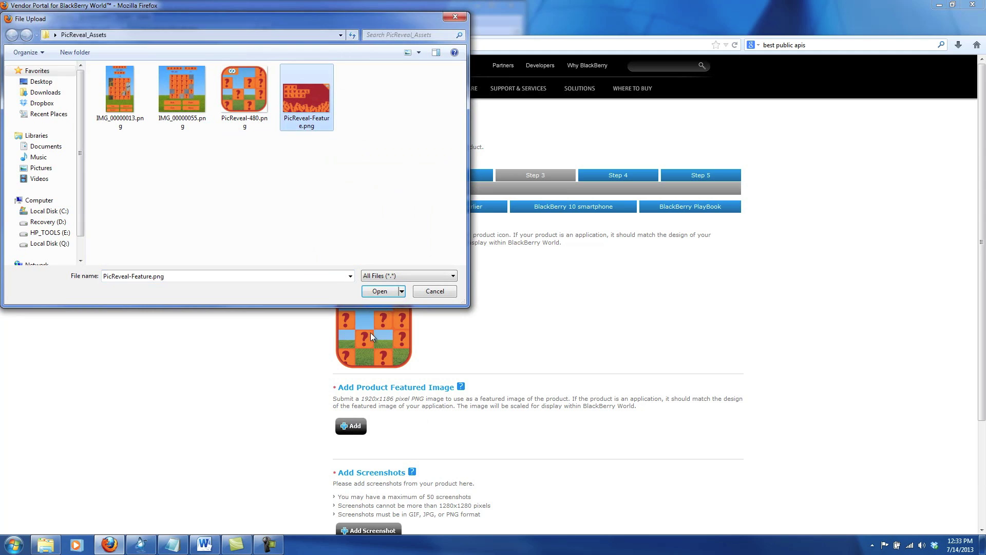
pyautogui.click(379, 291)
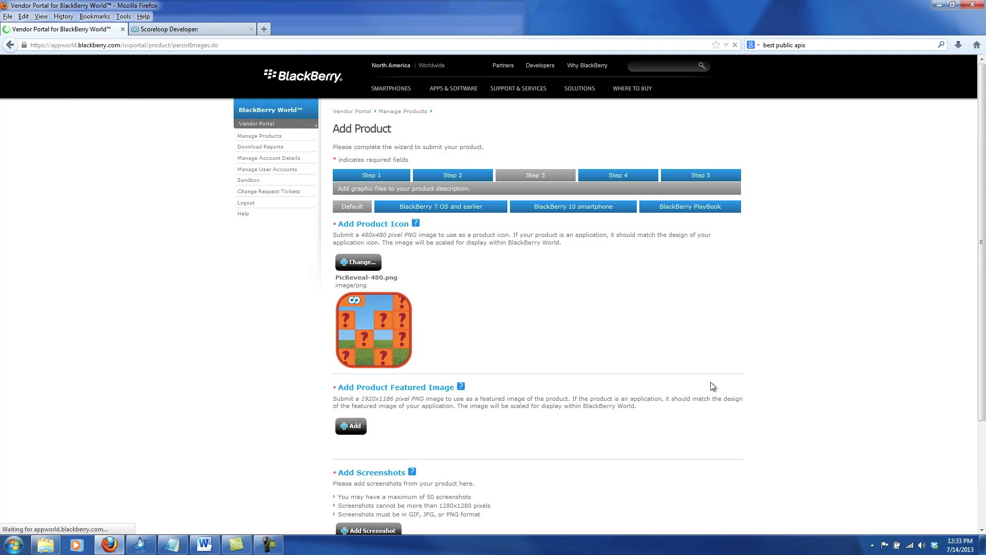
pyautogui.scroll(-8, 714, 387)
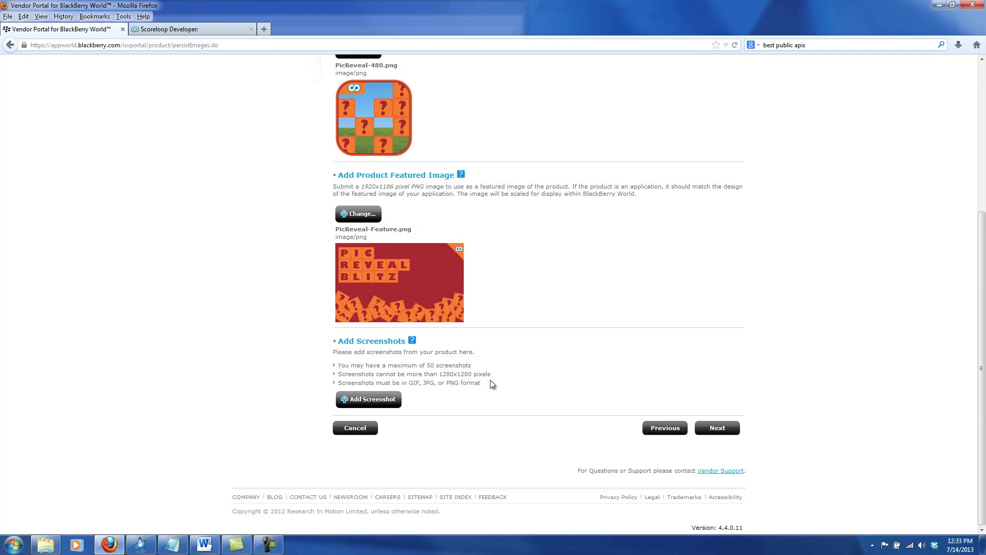
# - Upload IMG_00000013.png and IMG_00000055.png as the two product screenshots
pyautogui.click(370, 400)
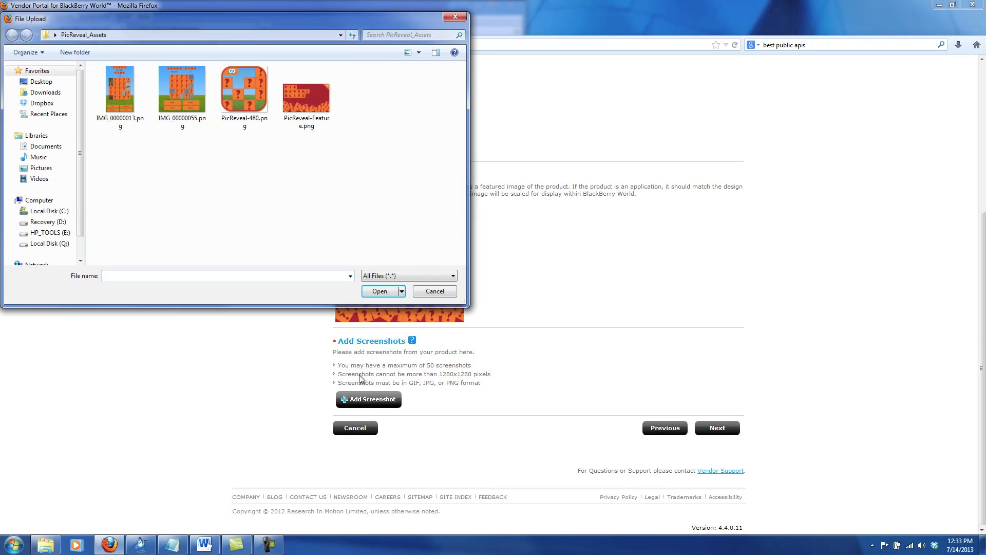
pyautogui.click(123, 88)
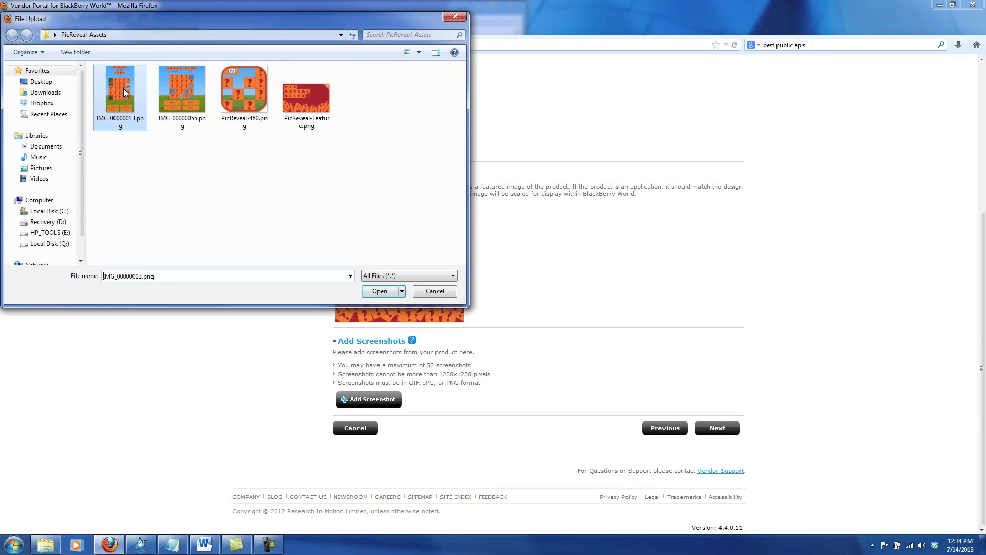
pyautogui.click(380, 291)
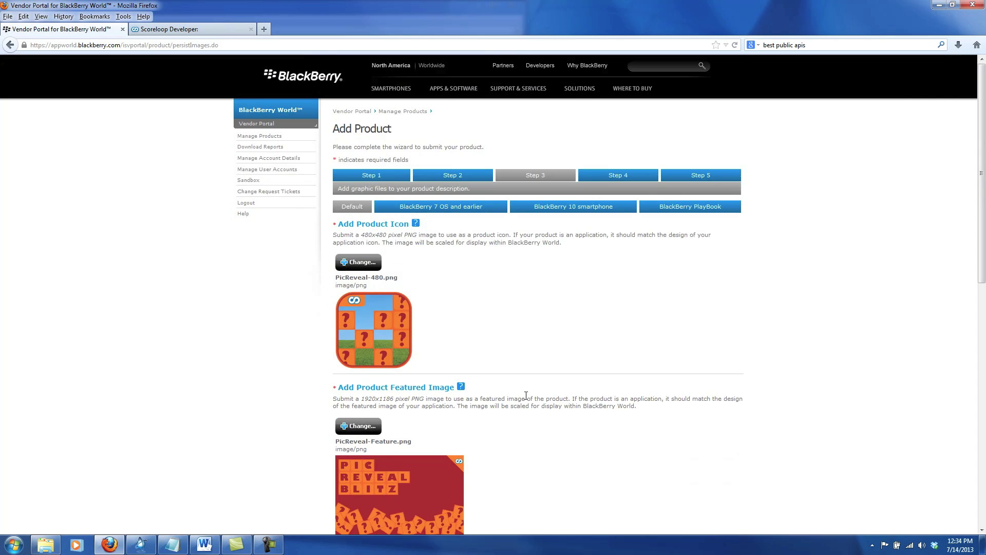
pyautogui.scroll(-10, 526, 396)
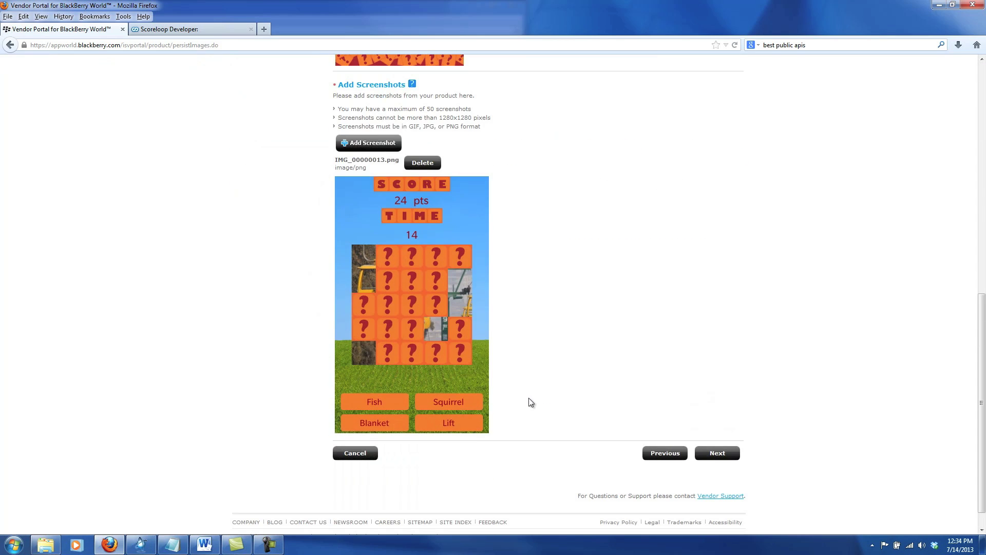
pyautogui.click(371, 143)
pyautogui.click(174, 84)
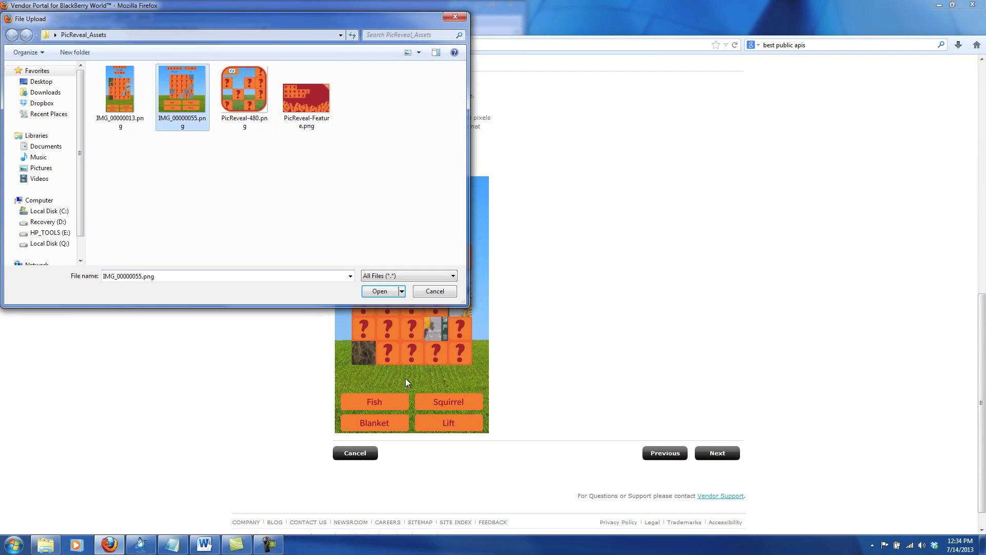
pyautogui.click(383, 291)
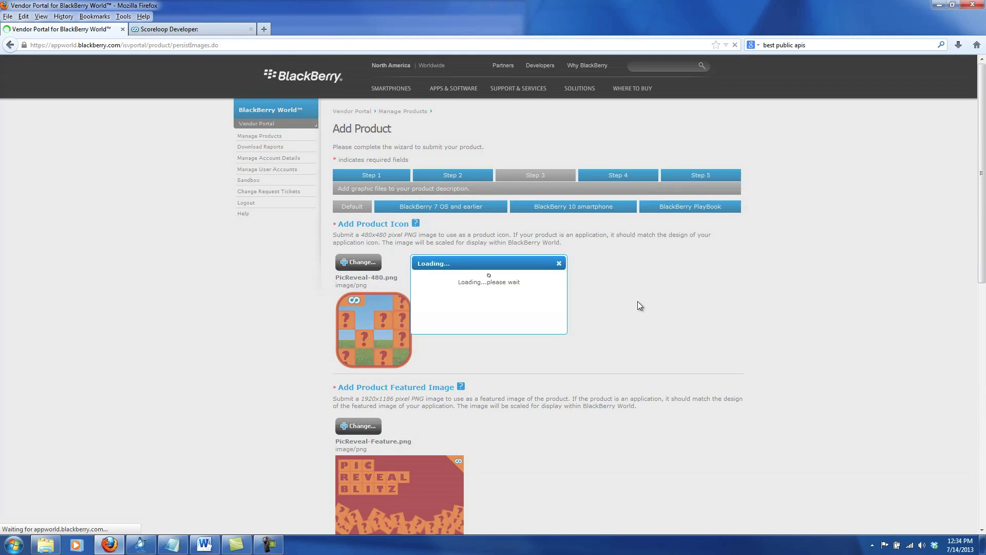
# - Review the uploaded graphics and continue to Distribution Restrictions
pyautogui.scroll(-7, 639, 305)
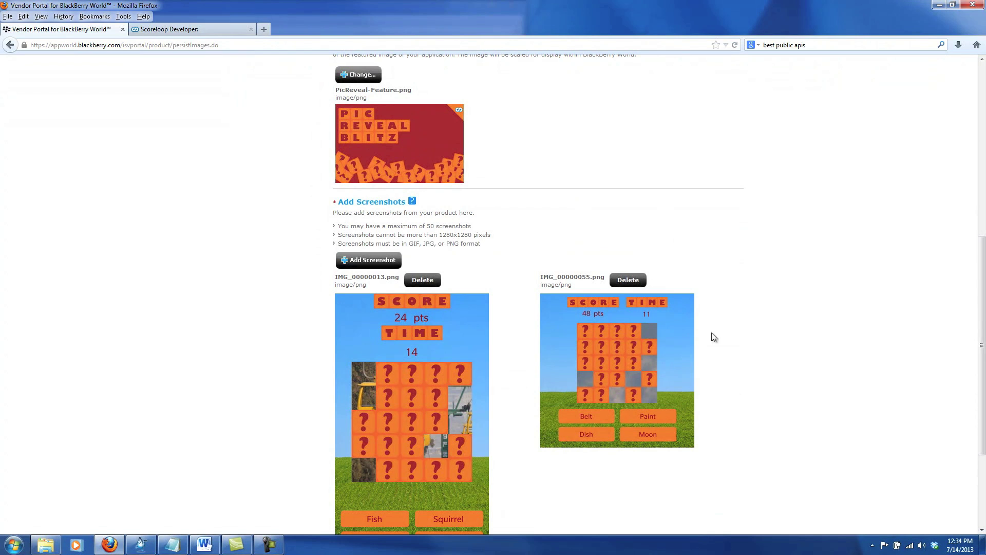
pyautogui.scroll(-3, 723, 334)
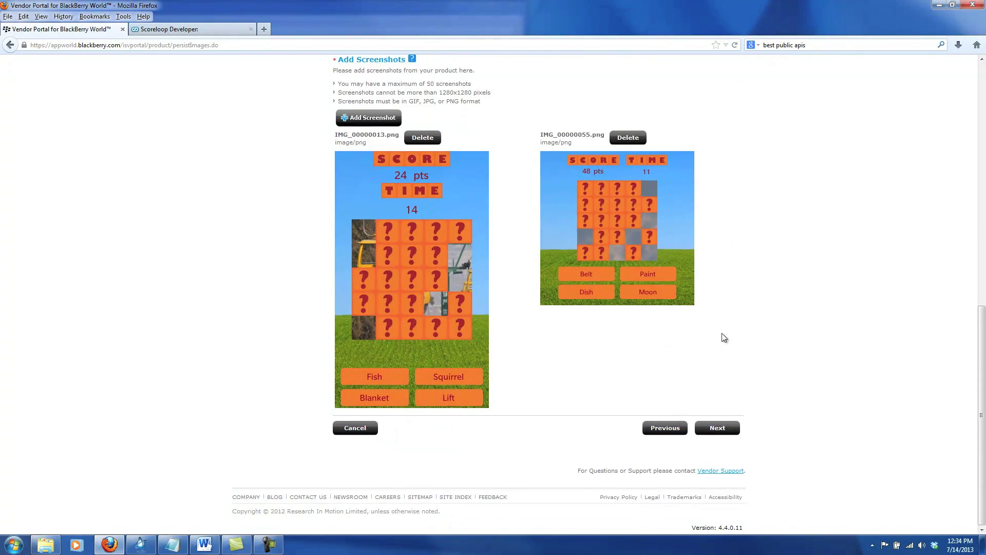
pyautogui.scroll(6, 722, 334)
pyautogui.scroll(3, 724, 337)
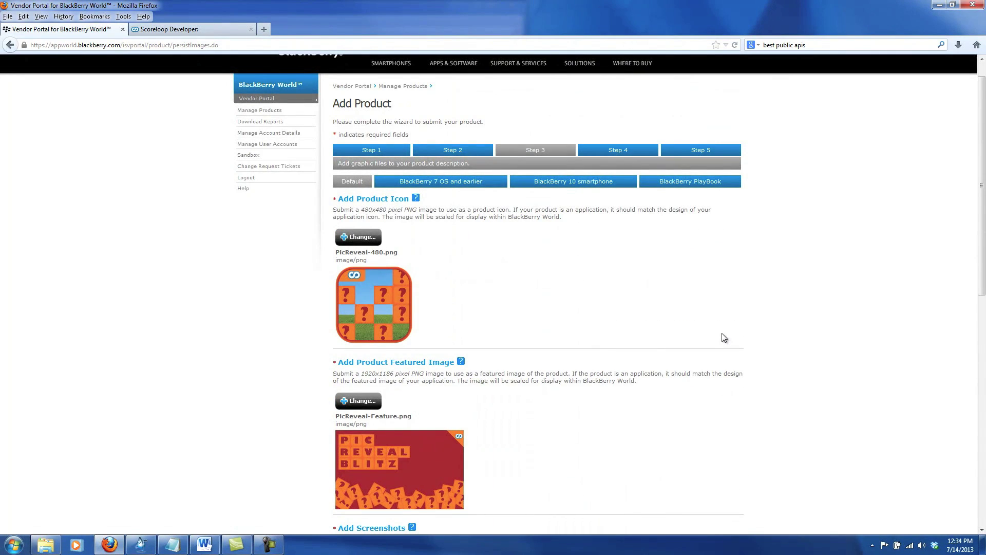
pyautogui.scroll(-8, 723, 337)
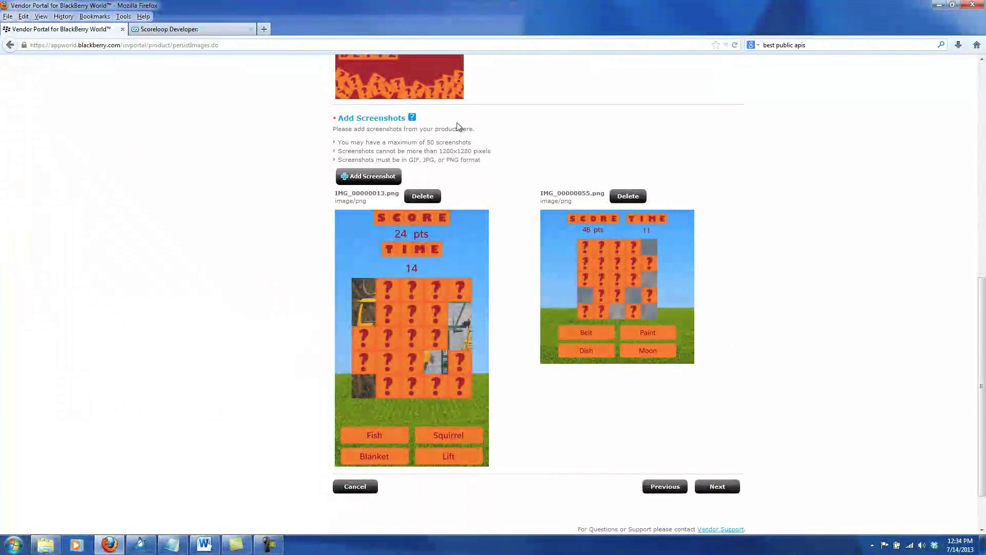
pyautogui.scroll(7, 444, 132)
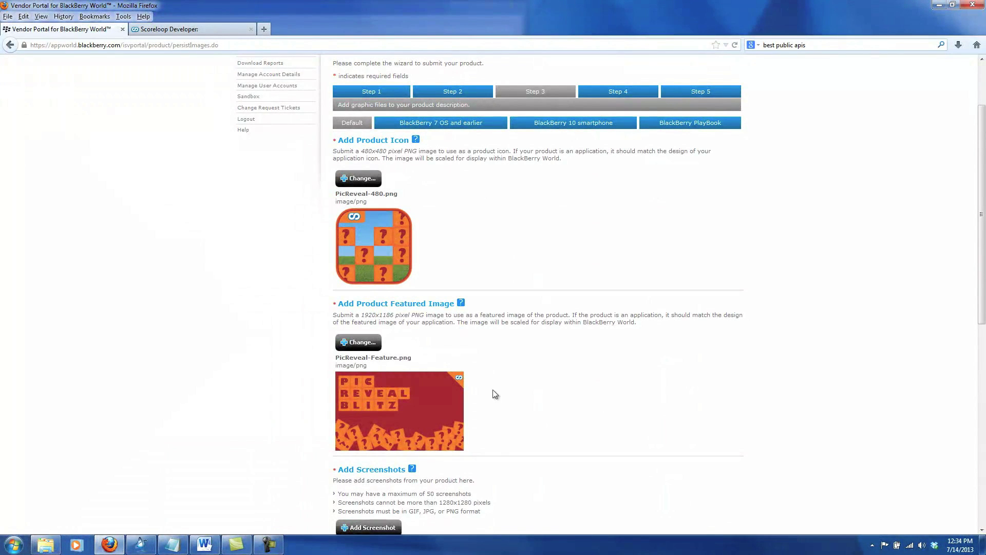
pyautogui.scroll(-1, 550, 390)
pyautogui.scroll(-3, 550, 389)
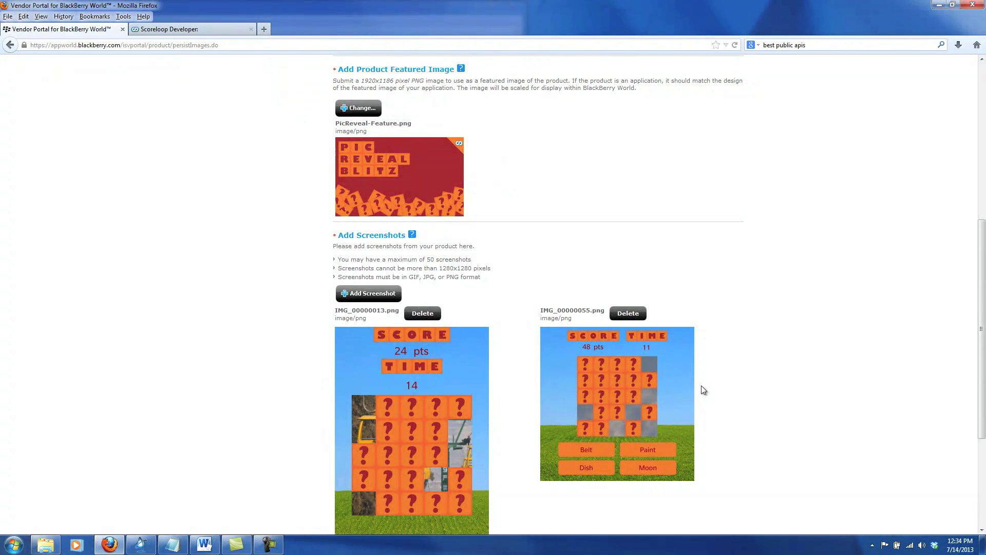
pyautogui.scroll(-3, 727, 389)
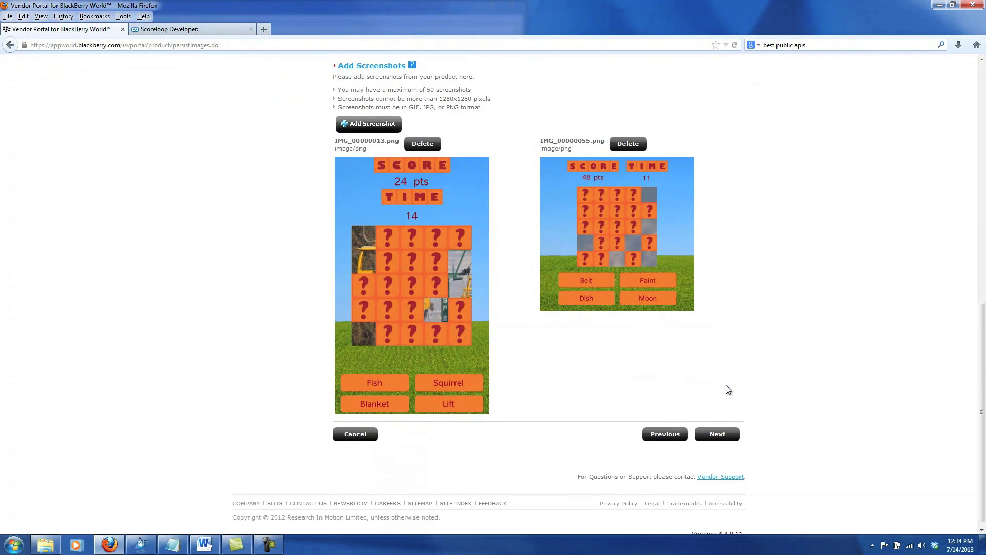
pyautogui.click(725, 430)
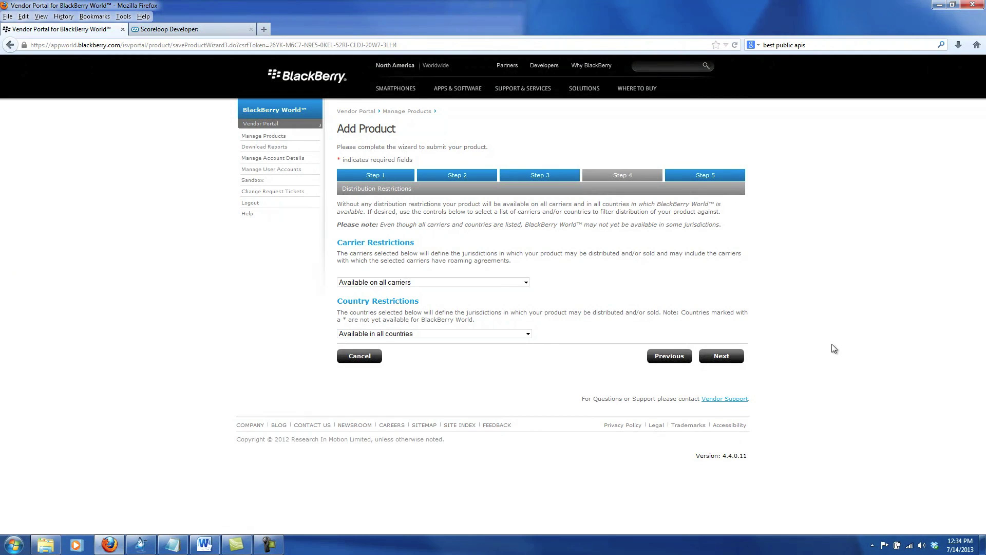
# - Keep distribution to all carriers and countries and scroll through the Product Summary
pyautogui.click(729, 358)
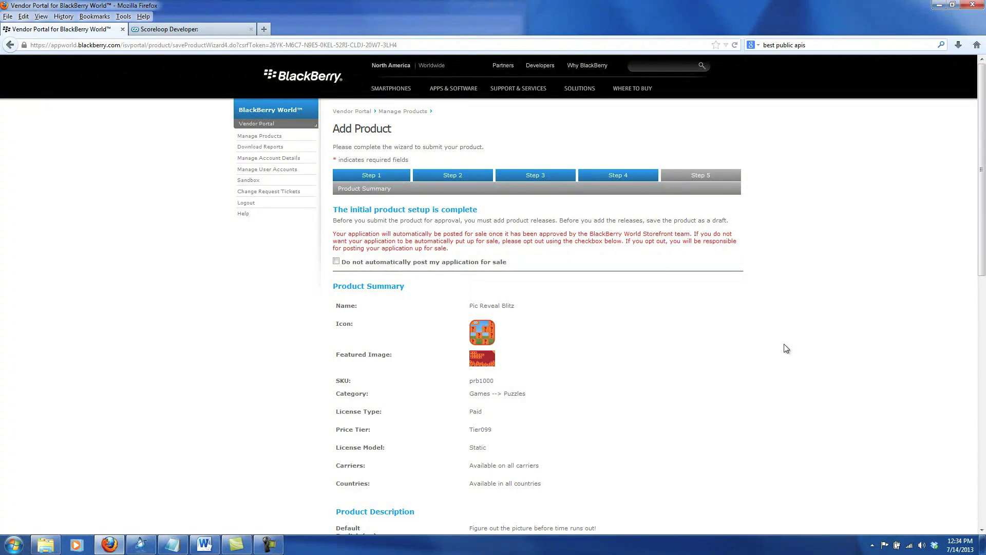
pyautogui.scroll(-7, 662, 270)
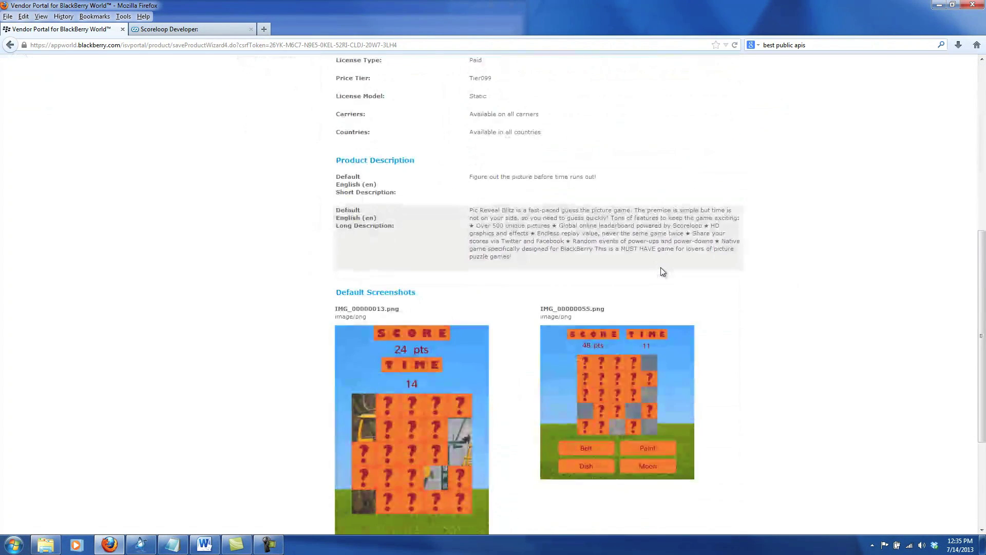
pyautogui.scroll(-5, 662, 272)
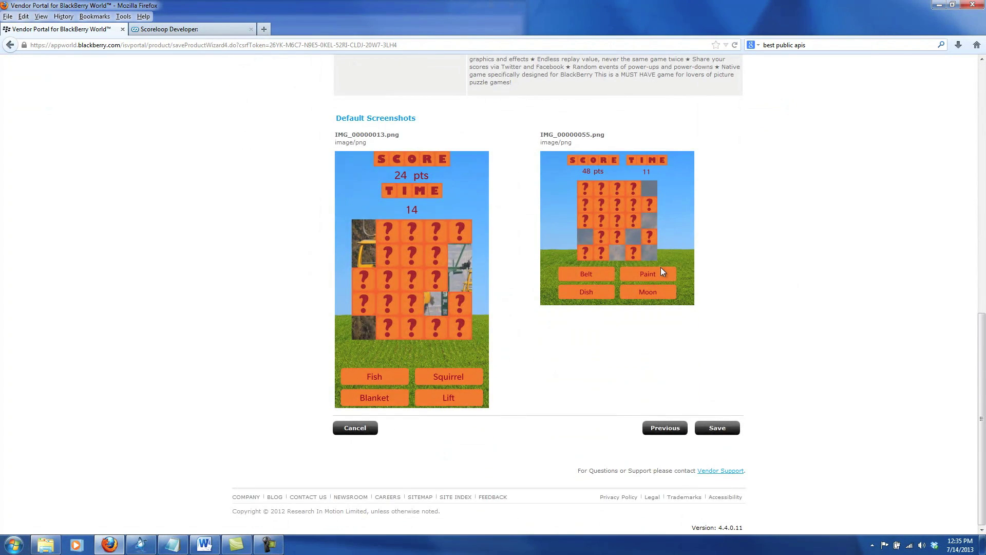
pyautogui.scroll(6, 662, 272)
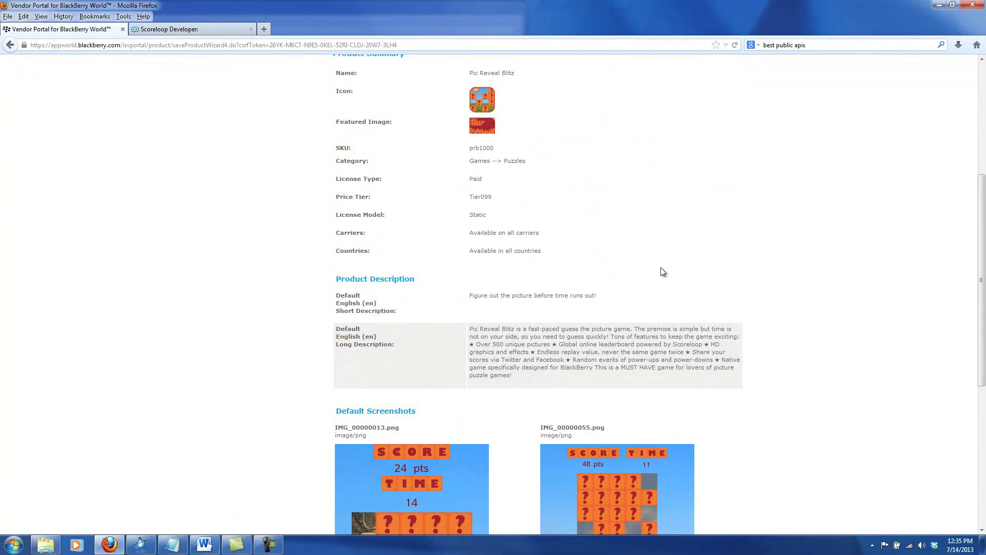
pyautogui.scroll(5, 662, 271)
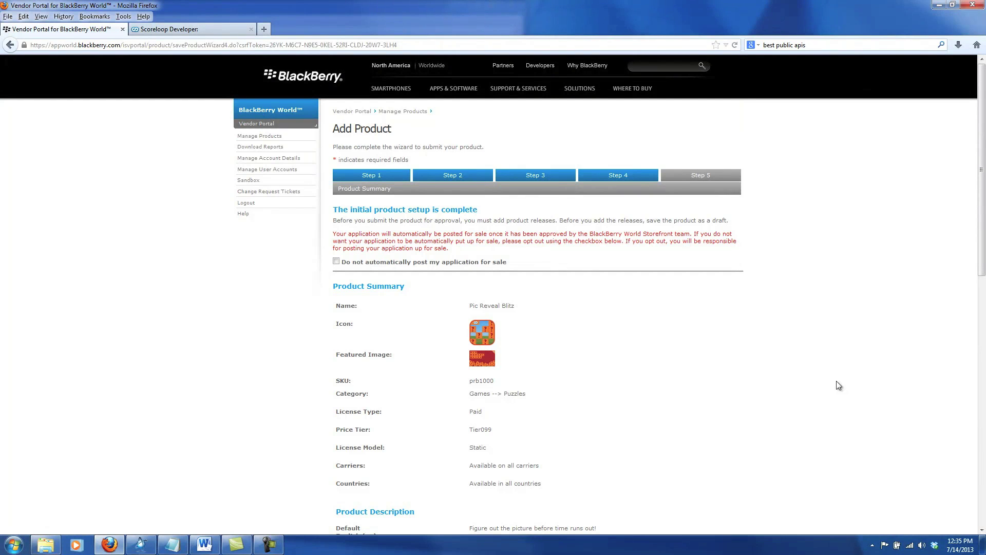
pyautogui.scroll(-5, 800, 371)
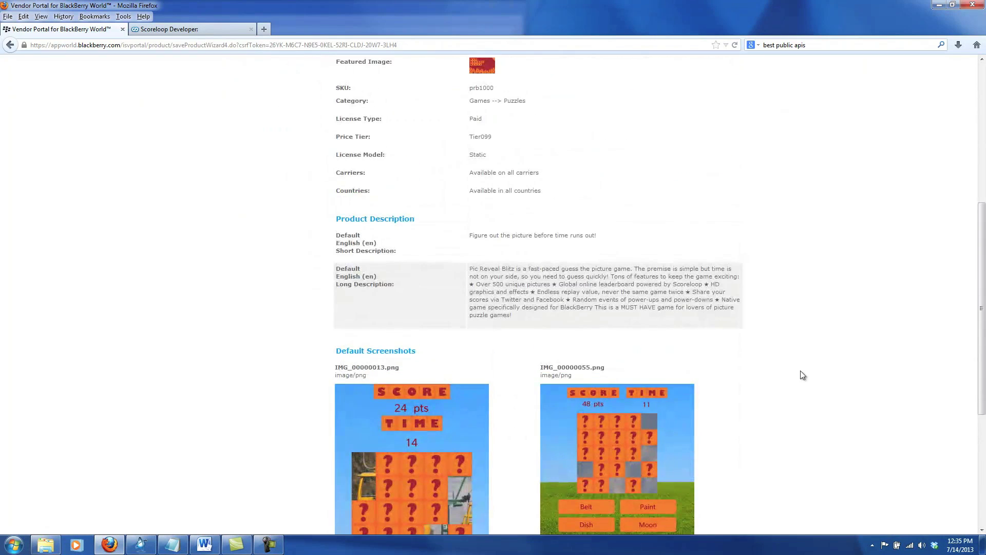
pyautogui.scroll(-4, 801, 372)
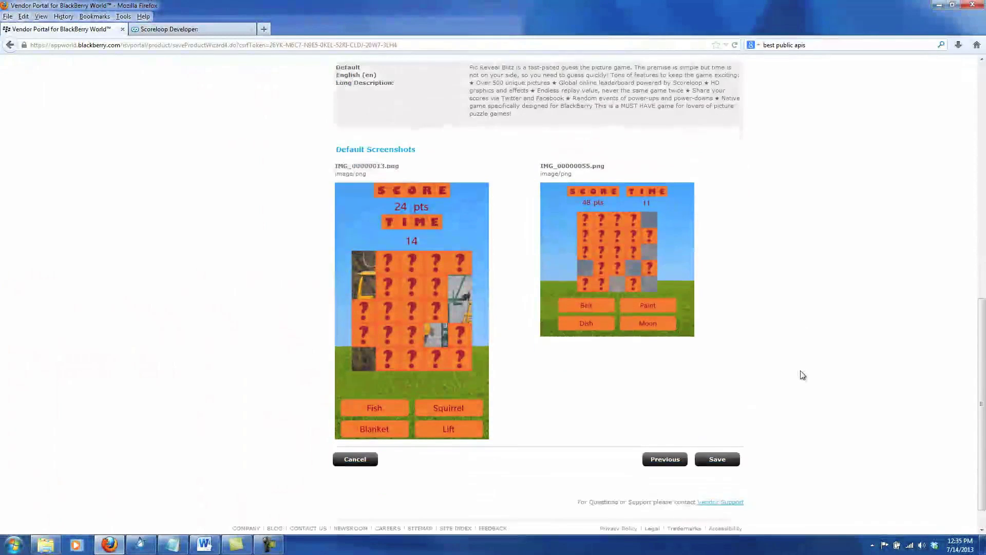
# - Save Pic Reveal Blitz as a Draft and open it from the product list
pyautogui.click(717, 431)
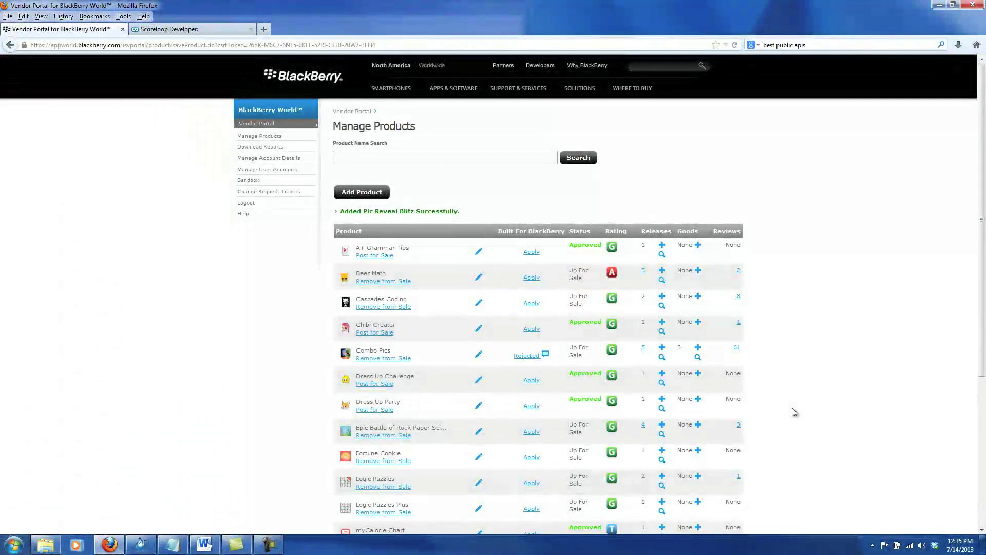
pyautogui.scroll(-5, 771, 373)
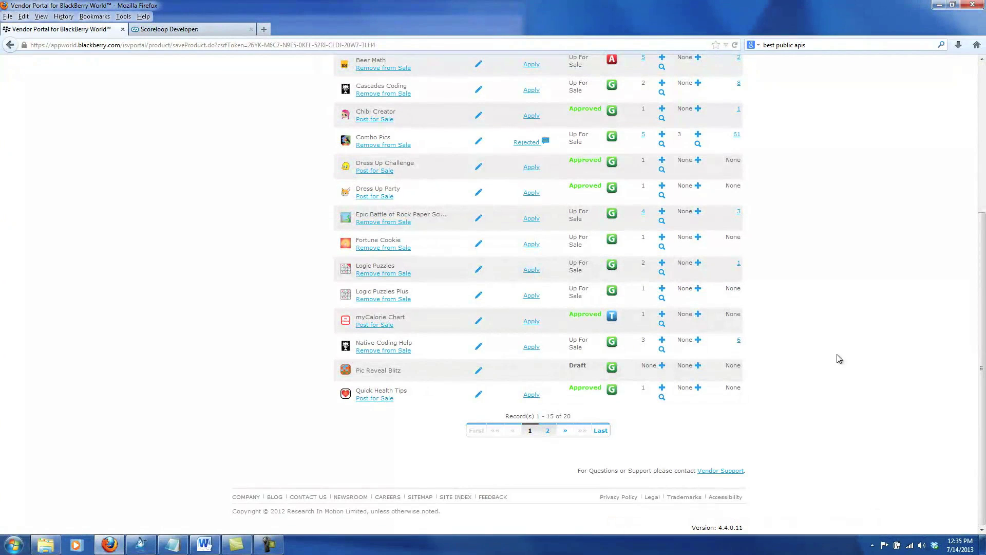
pyautogui.click(479, 371)
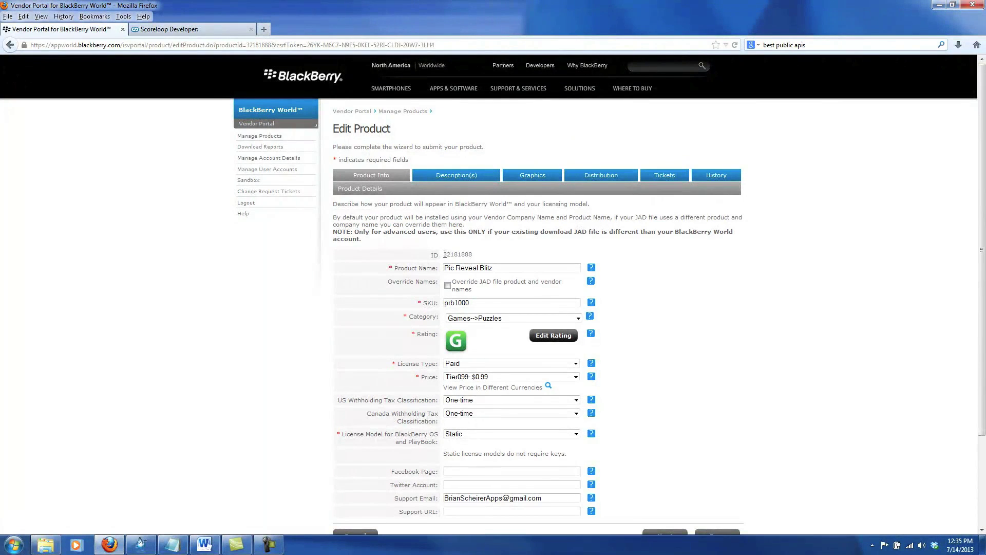
# - Select the product ID 32181888 in the ID field
pyautogui.moveTo(443, 254); pyautogui.dragTo(470, 255)
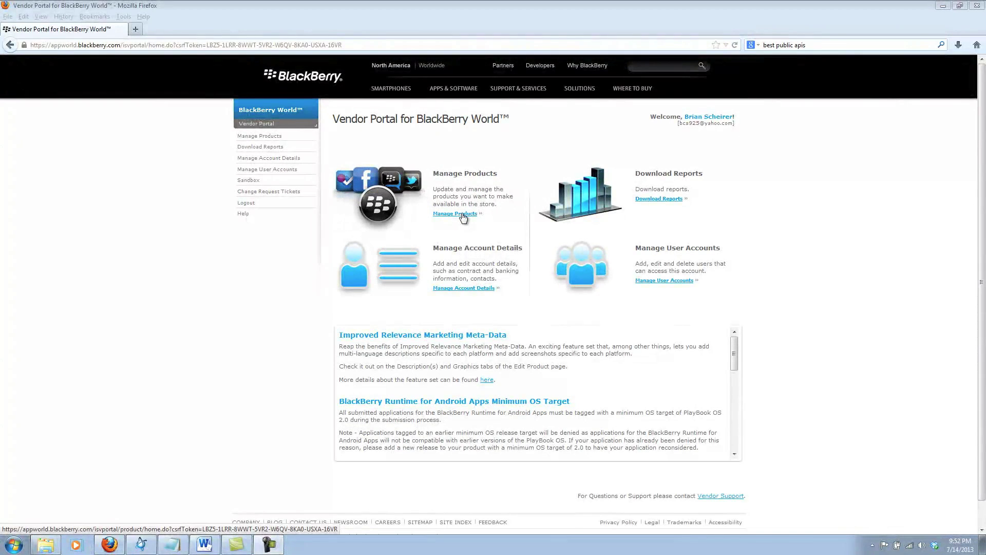
# - Go to Manage Products, scroll to Pic Reveal Blitz, and start a new release for it
pyautogui.click(455, 214)
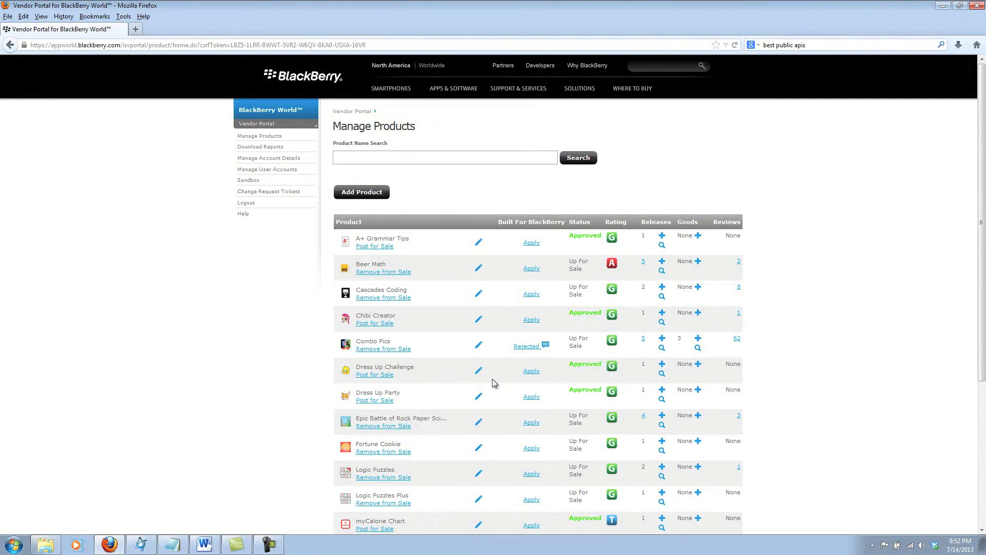
pyautogui.scroll(-1, 461, 354)
pyautogui.scroll(-5, 460, 354)
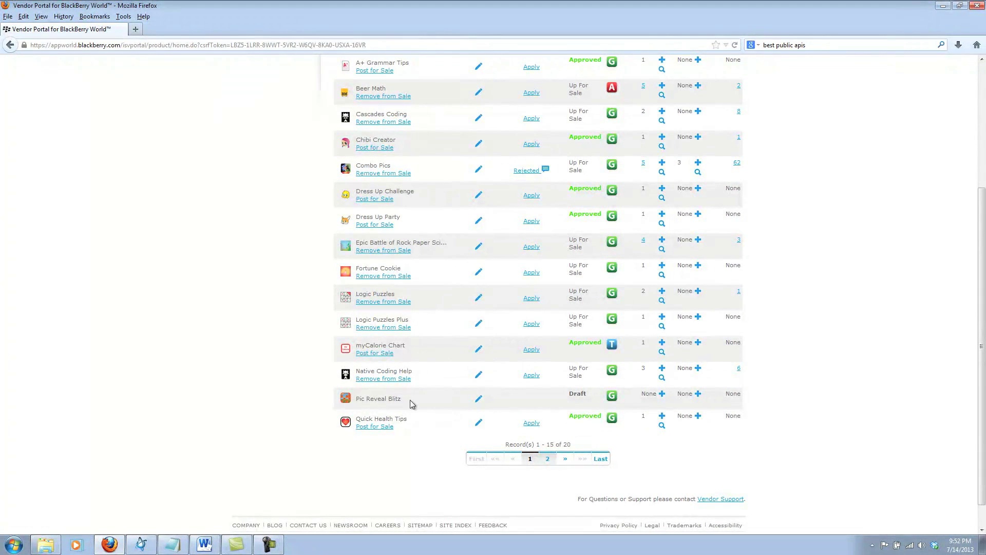
pyautogui.click(662, 395)
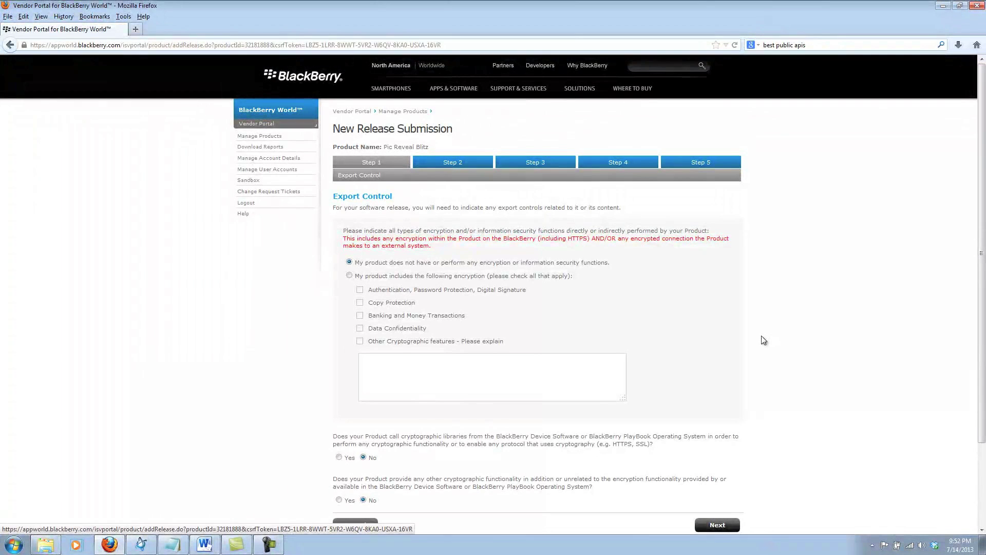
# - Submit the Export Control answers with no encryption declared
pyautogui.scroll(-2, 764, 340)
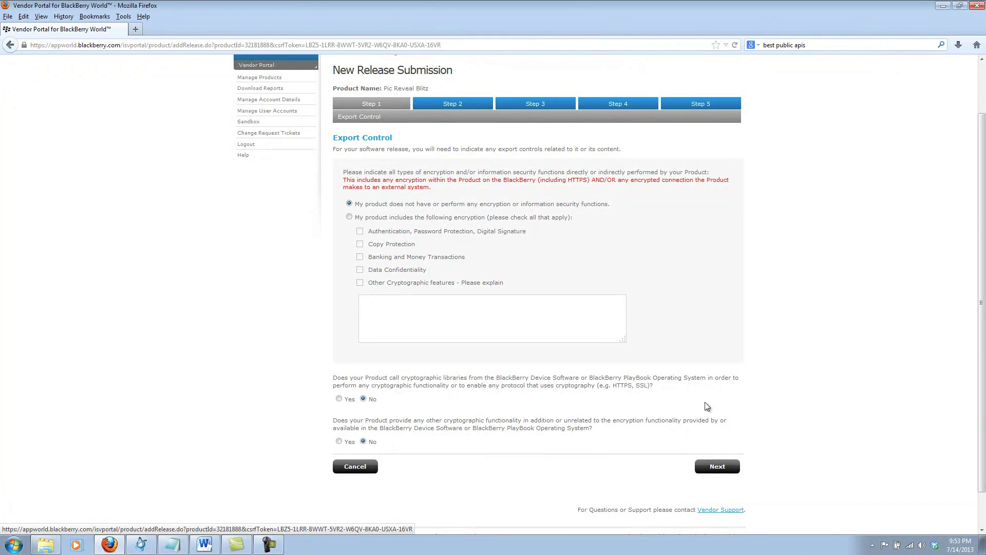
pyautogui.click(720, 467)
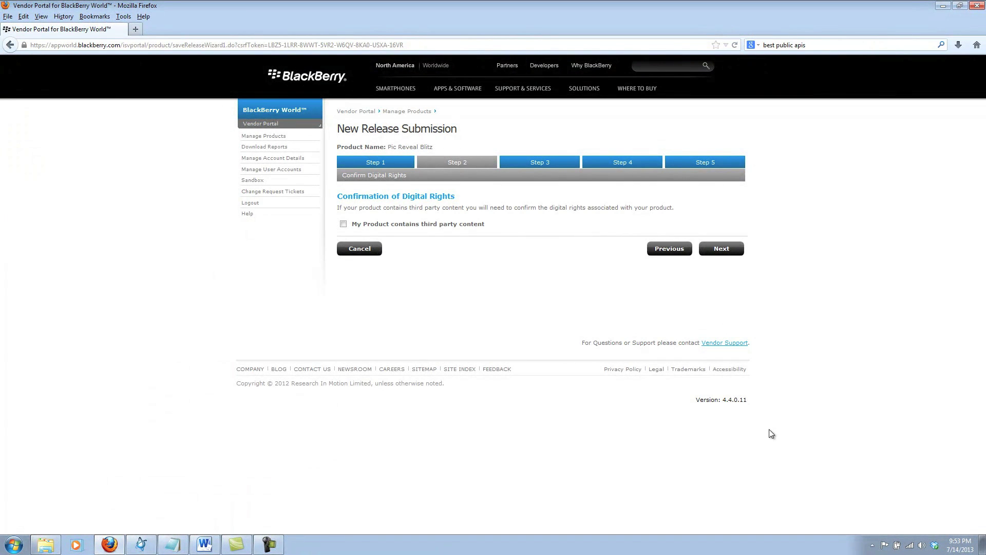
# - Declare third-party content with the image licensing explanation, Public Domain rights and Global territories, then submit
pyautogui.click(343, 224)
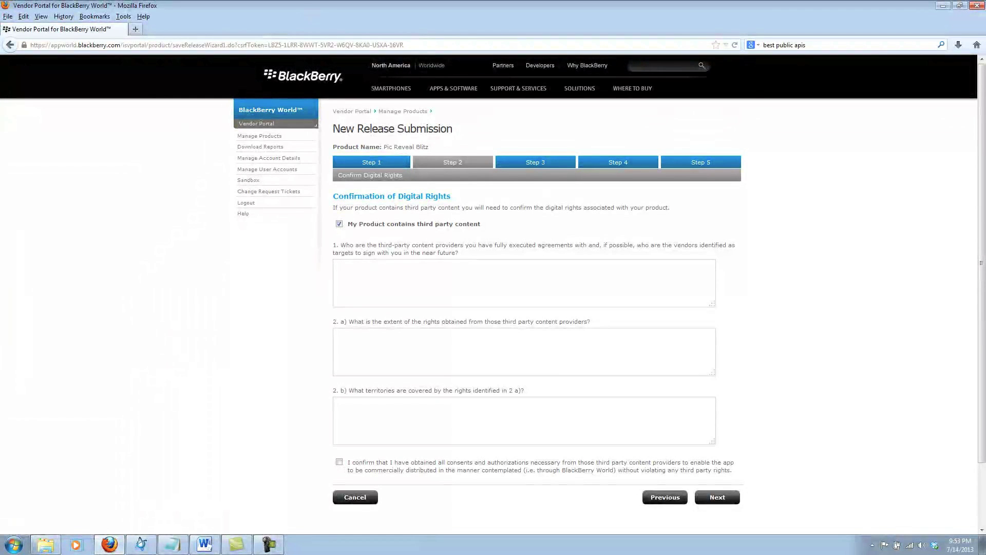
pyautogui.hotkey('alt', 'Tab')
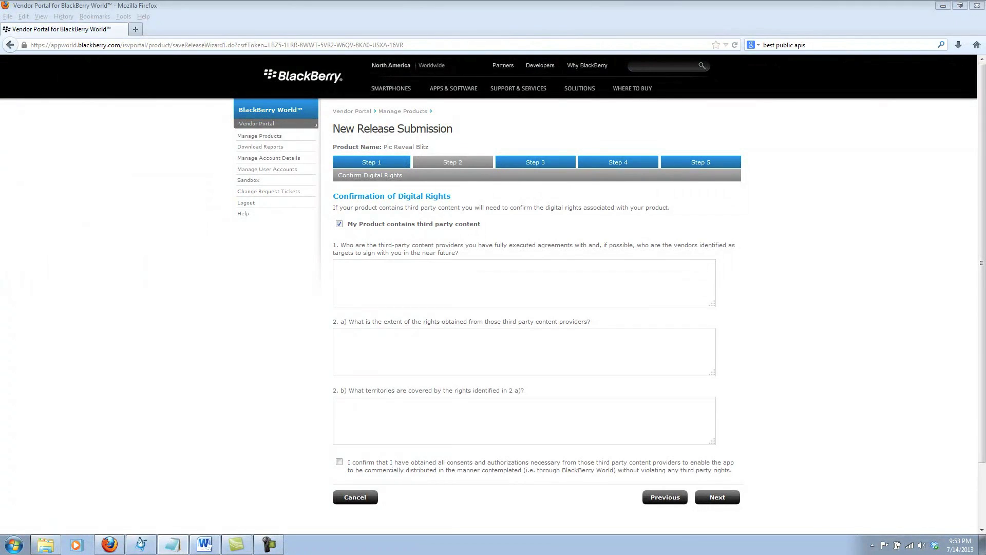
pyautogui.click(393, 274)
pyautogui.write('Pic Reveal Blitz uses images that are licensed either as Public Domain or as Creative Commons: Attribution. These images can be found on http://commons.wikimedia.org and/or http://www.publicdomainpictures.net/')
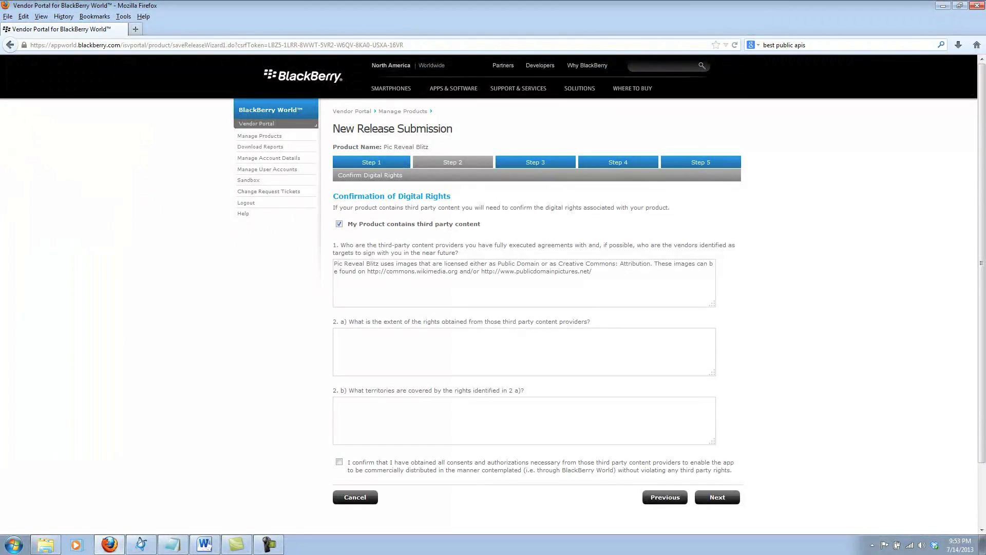
pyautogui.hotkey('alt', 'Tab')
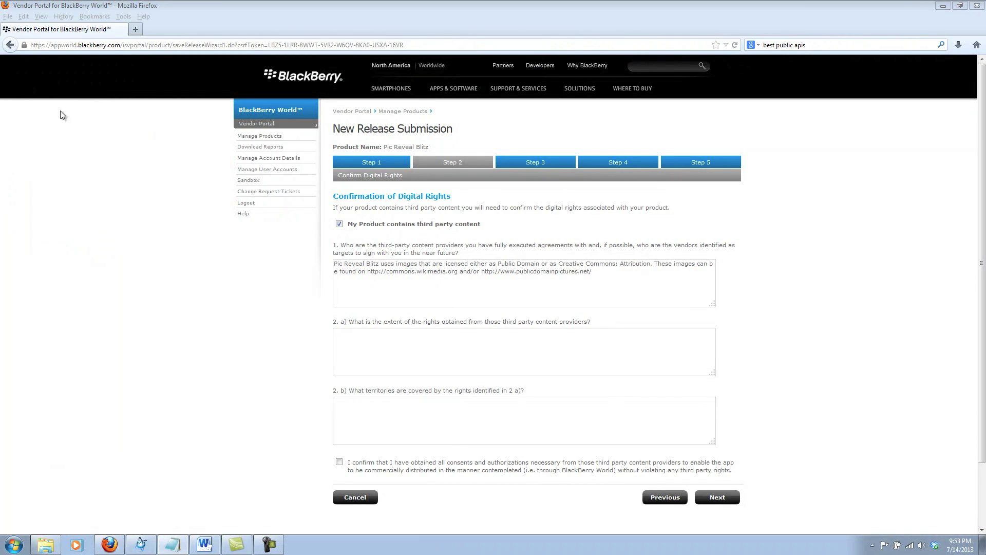
pyautogui.click(393, 349)
pyautogui.write('Public Domain')
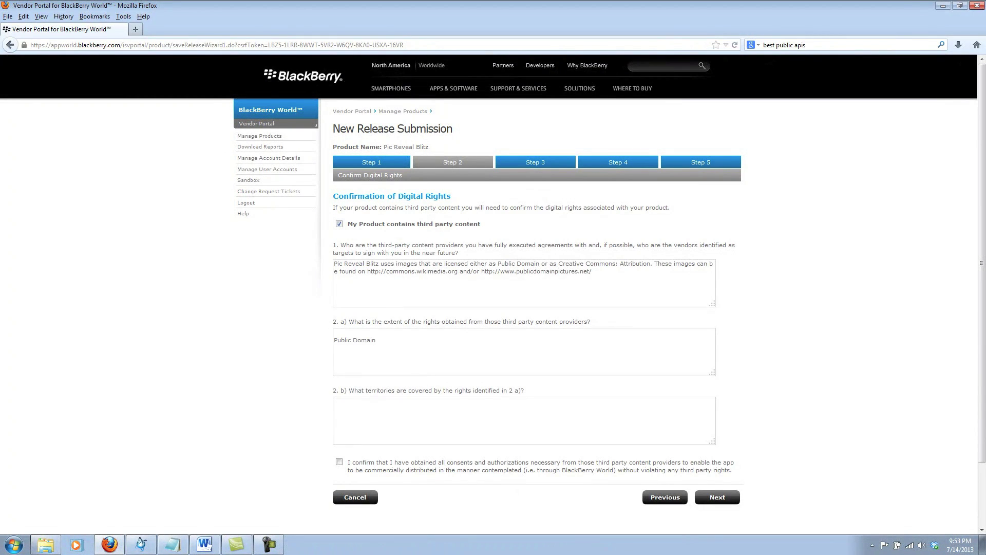
pyautogui.hotkey('alt', 'Tab')
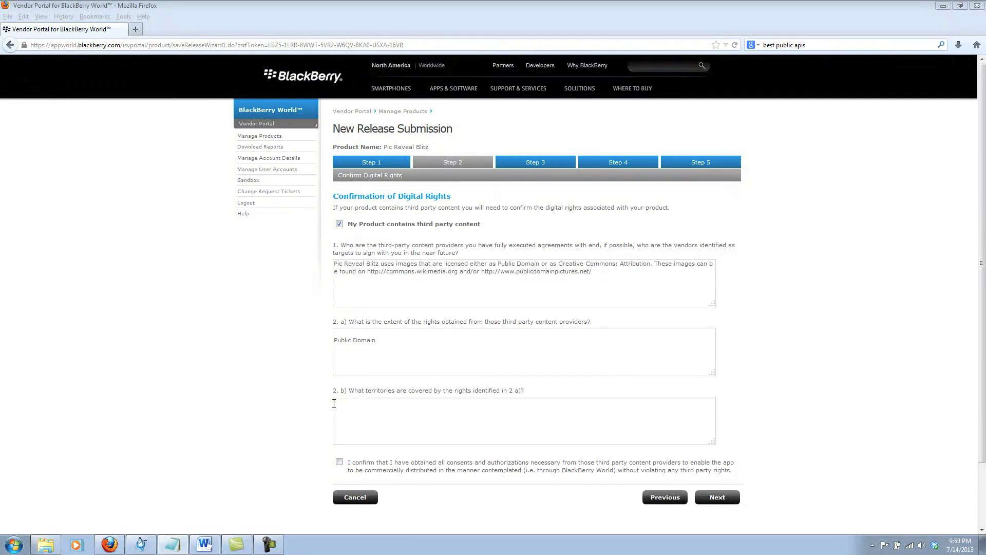
pyautogui.click(381, 425)
pyautogui.write('Global')
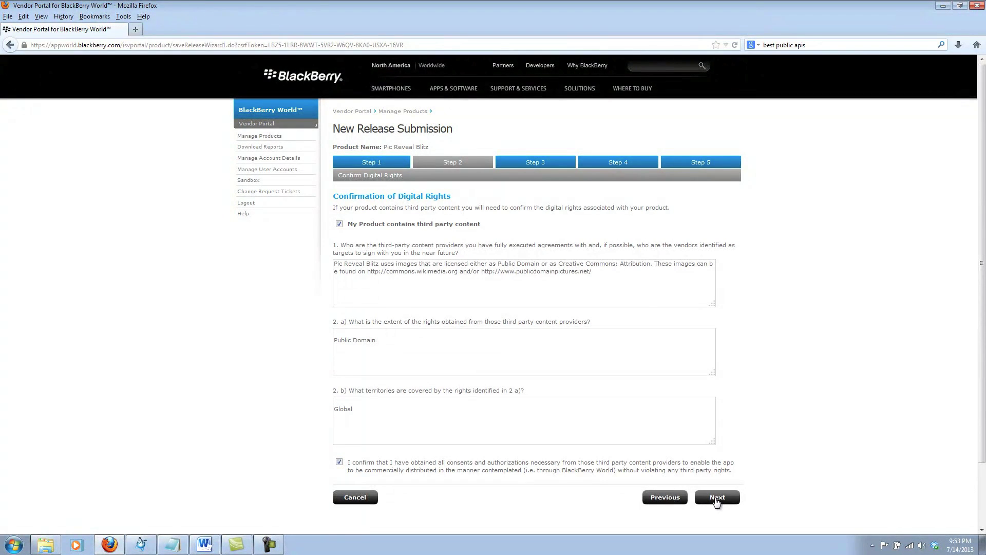
pyautogui.click(717, 497)
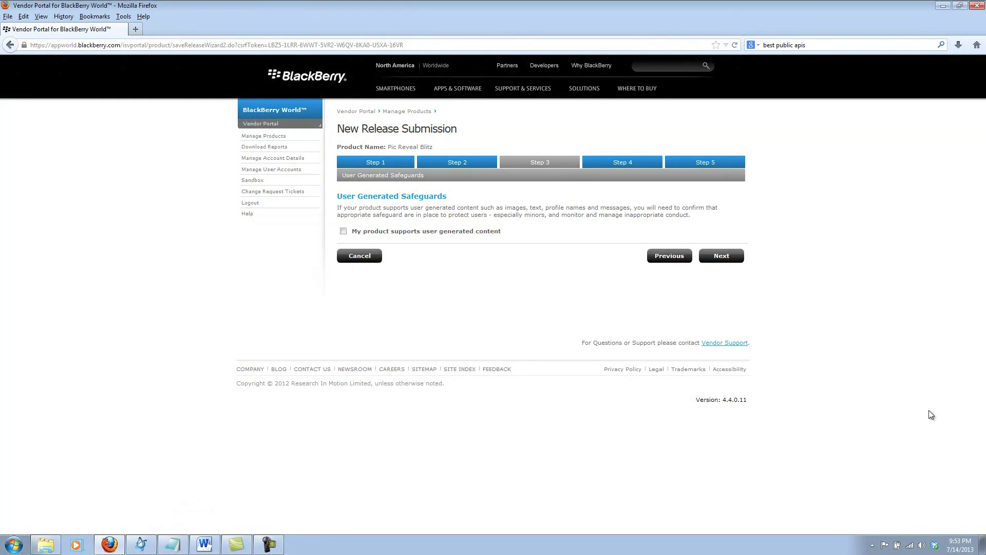
# - Continue past the safeguards step without declaring user-generated content
pyautogui.click(722, 256)
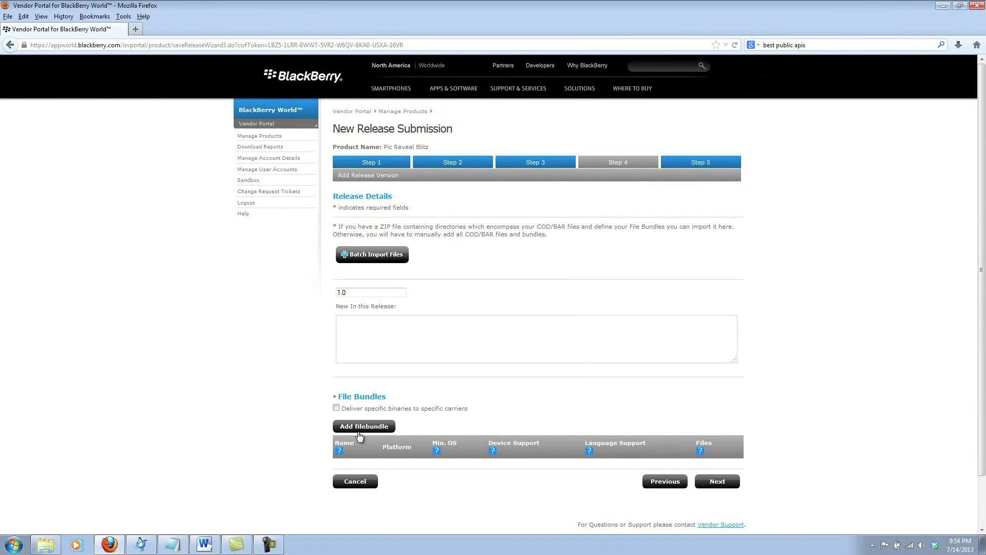
# - Fill in release 1.0 details and add a QNX bundle with minimum OS 10.1.0 for four Q5/Z10 devices
pyautogui.click(354, 292)
pyautogui.click(375, 338)
pyautogui.click(369, 427)
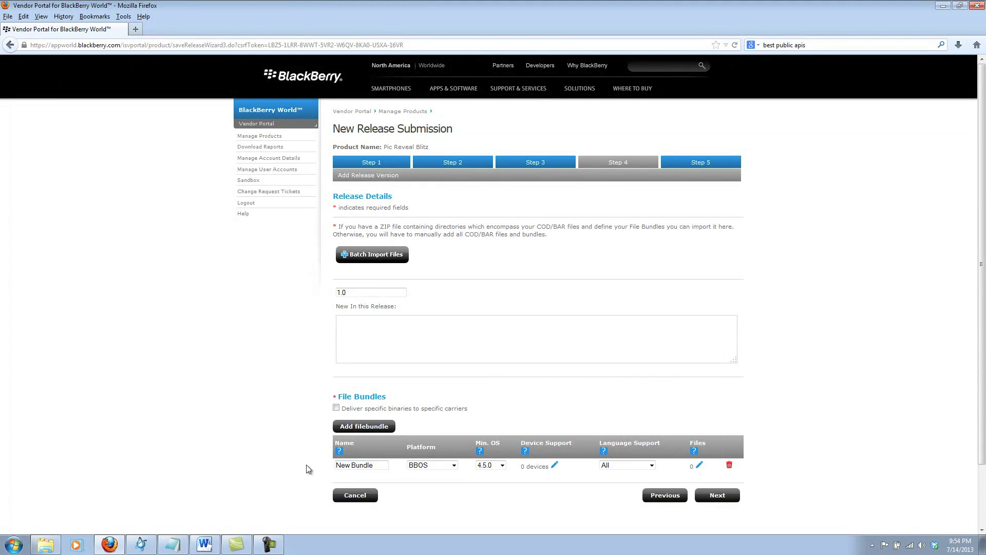
pyautogui.click(453, 467)
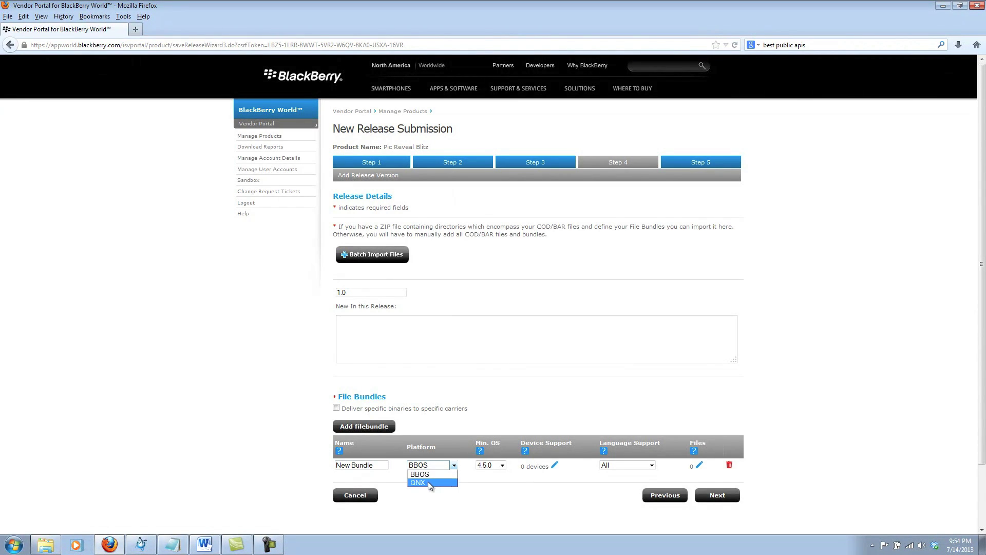
pyautogui.click(429, 483)
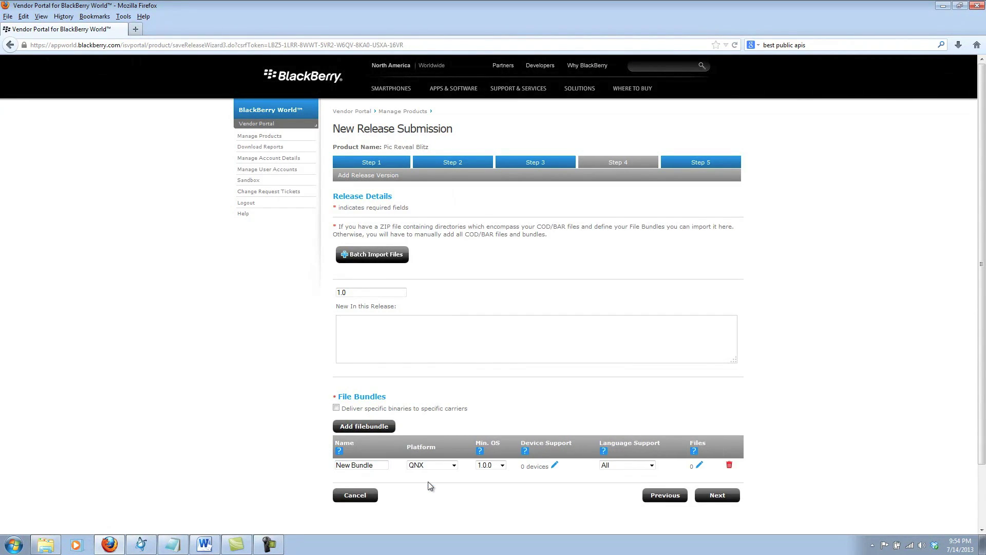
pyautogui.click(503, 466)
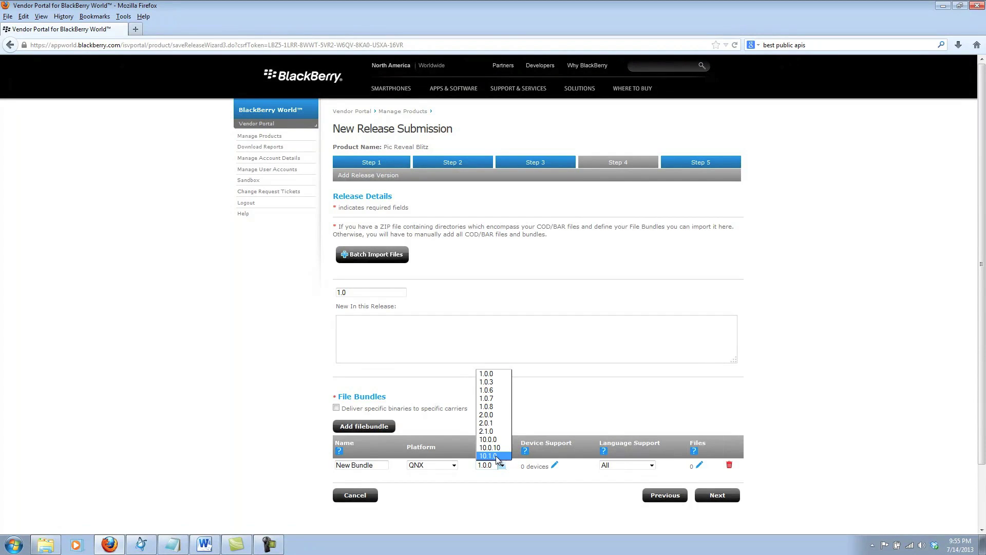
pyautogui.click(497, 457)
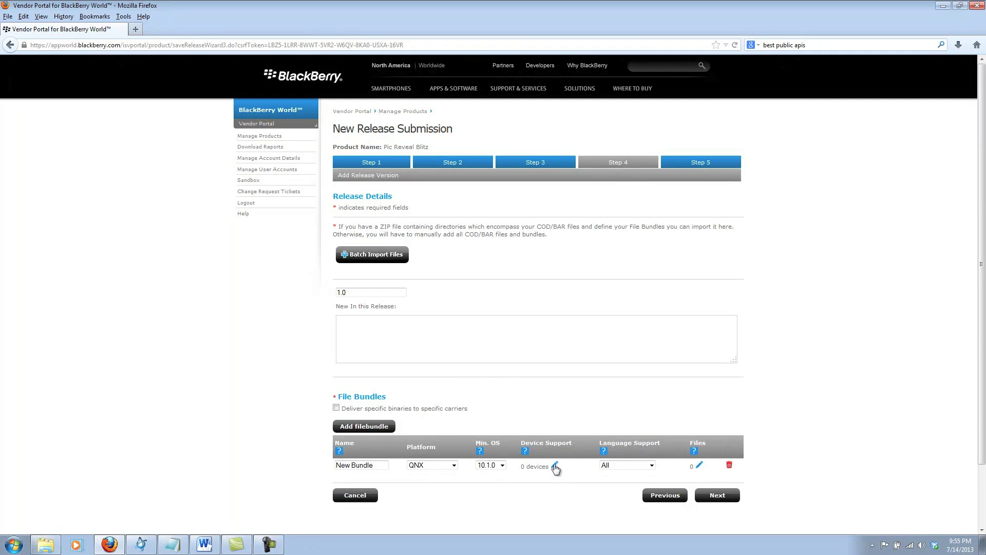
pyautogui.click(555, 466)
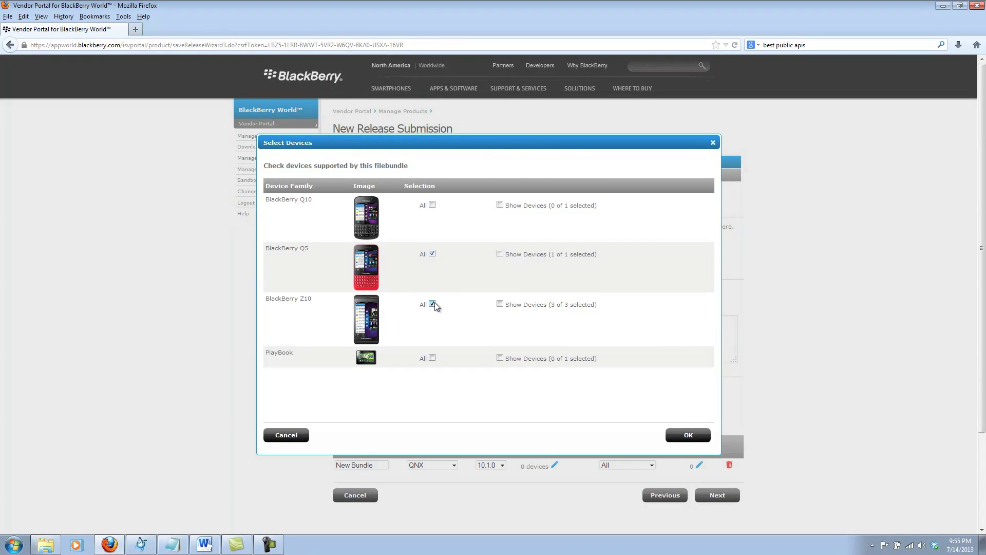
pyautogui.click(676, 437)
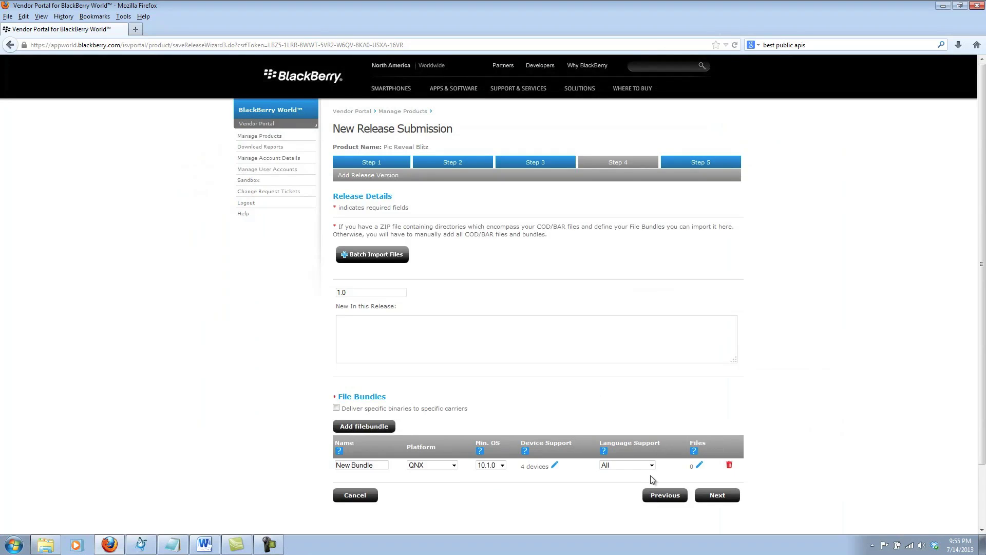
pyautogui.click(699, 466)
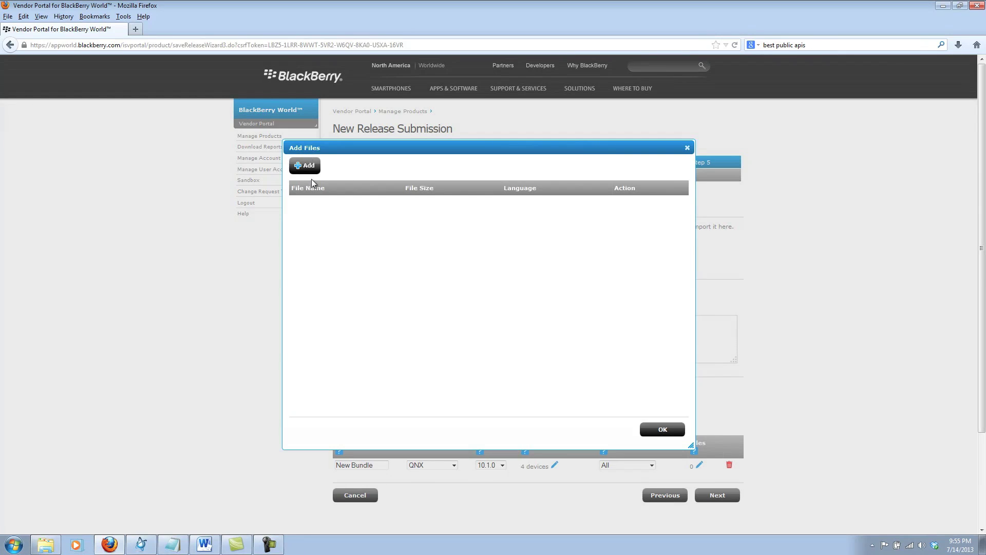
# - Upload PicRevealBlitz-1_0_0_1_BB10.bar to New Bundle and return to the bundles table
pyautogui.click(303, 166)
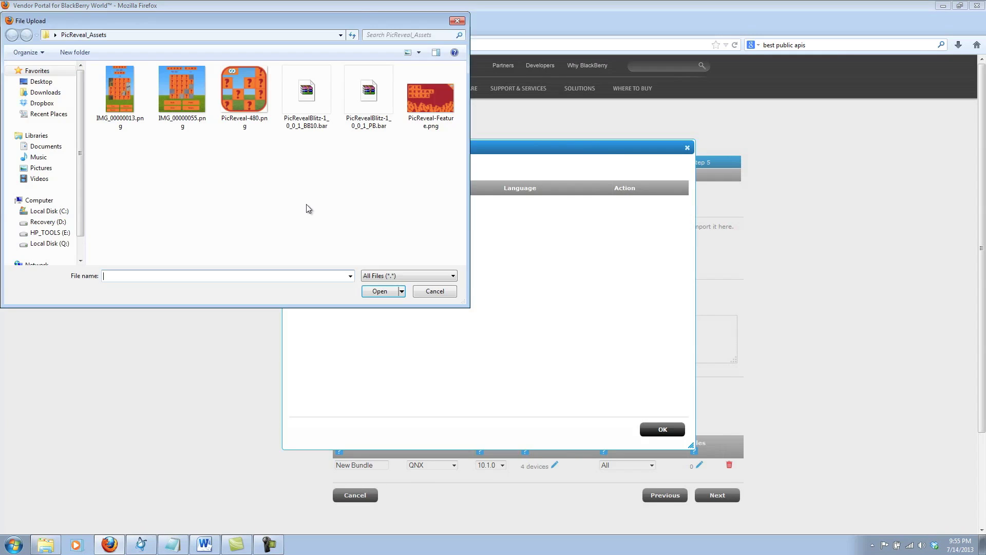
pyautogui.click(311, 99)
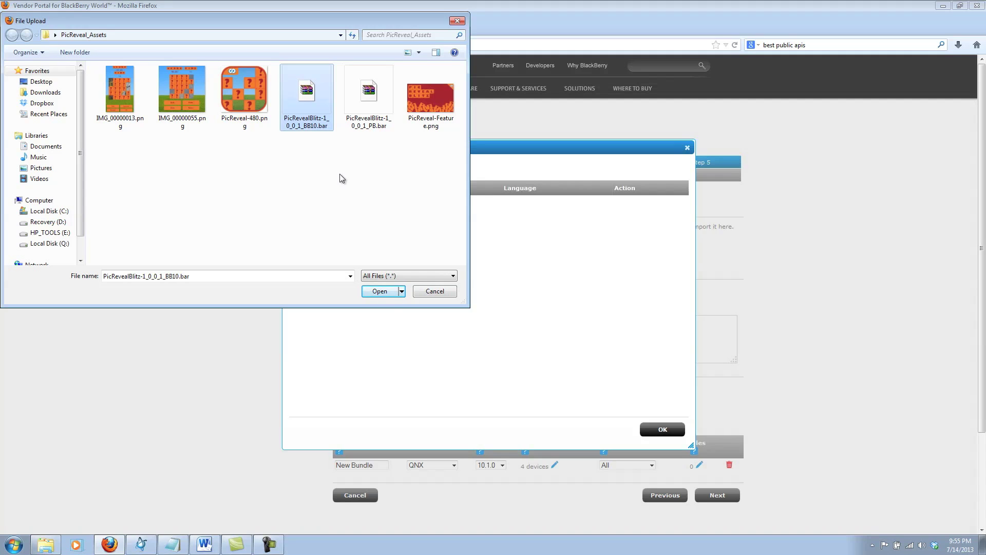
pyautogui.click(383, 289)
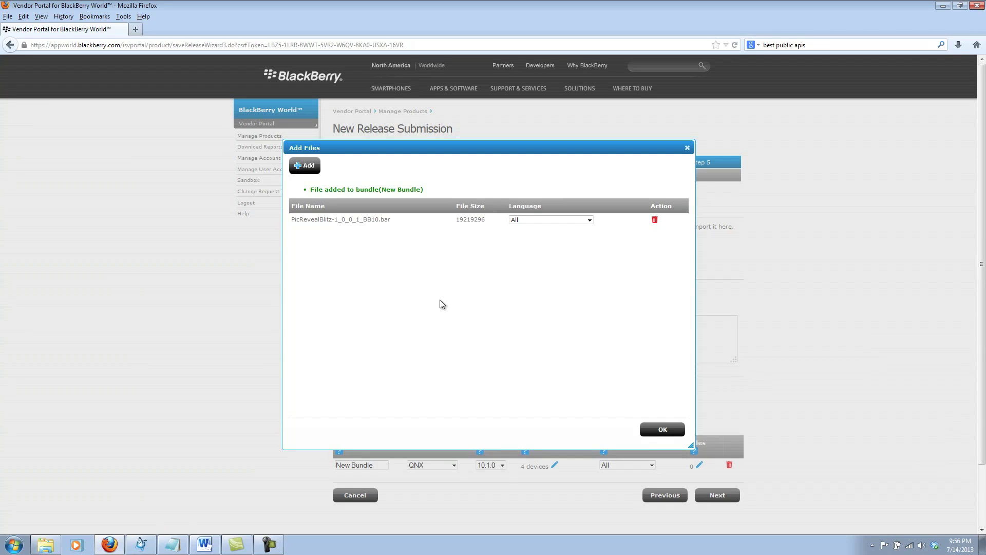
pyautogui.click(654, 431)
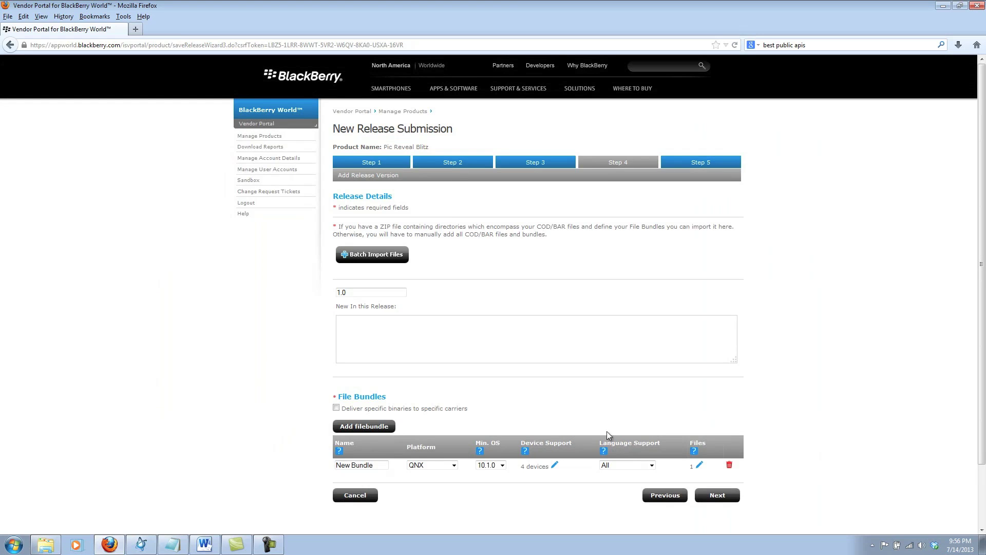
# - Add New Bundle 01 for QNX with minimum OS 1.0.7, supporting all PlayBook devices
pyautogui.click(364, 428)
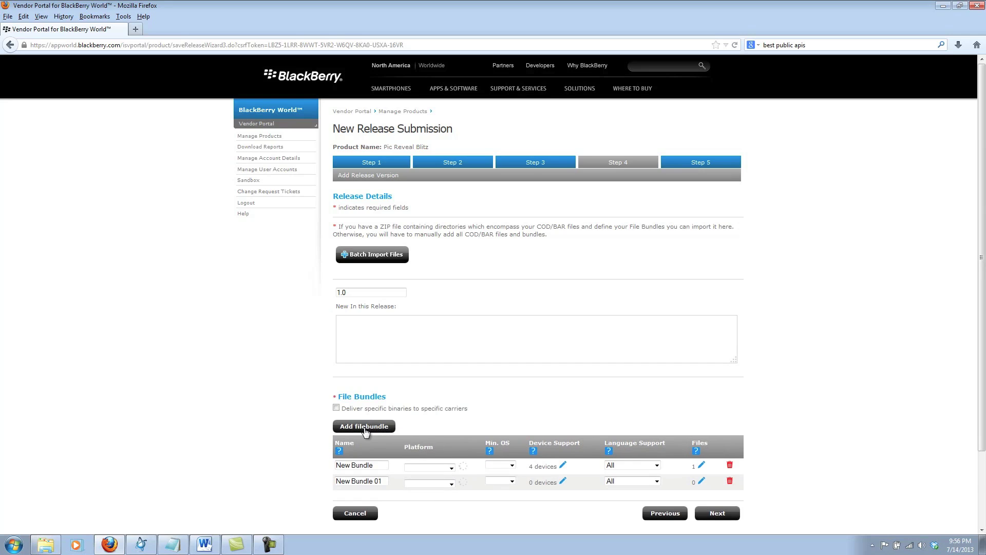
pyautogui.click(437, 481)
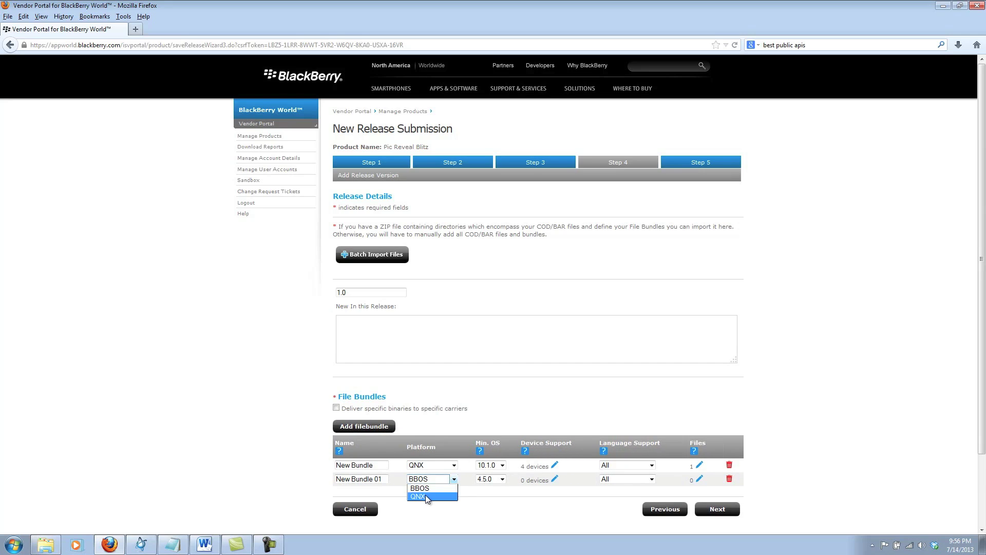
pyautogui.click(426, 495)
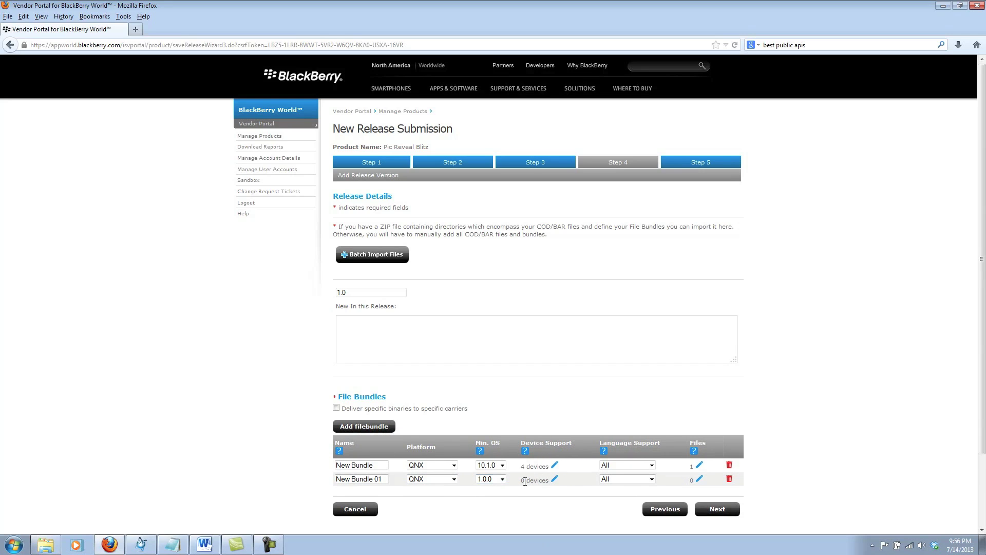
pyautogui.click(503, 480)
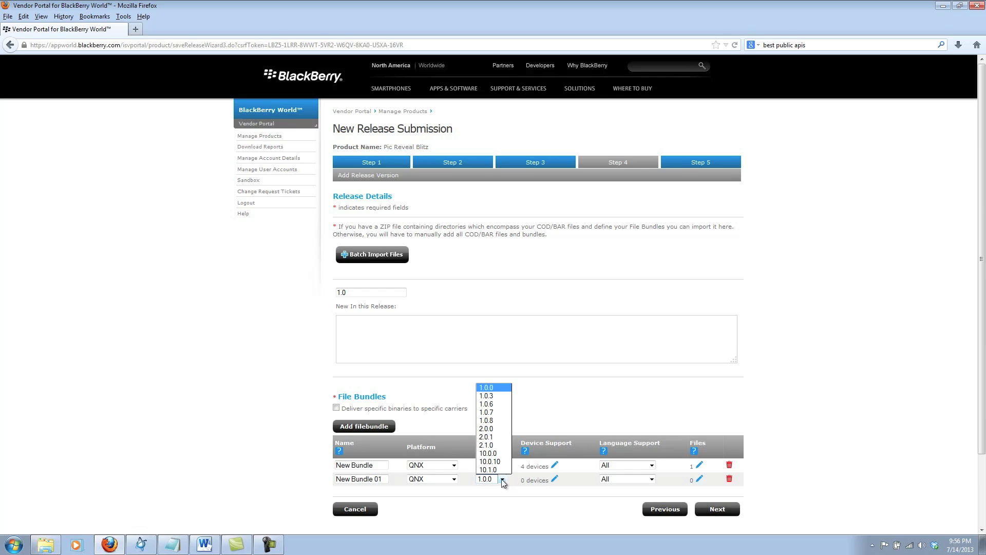
pyautogui.click(491, 412)
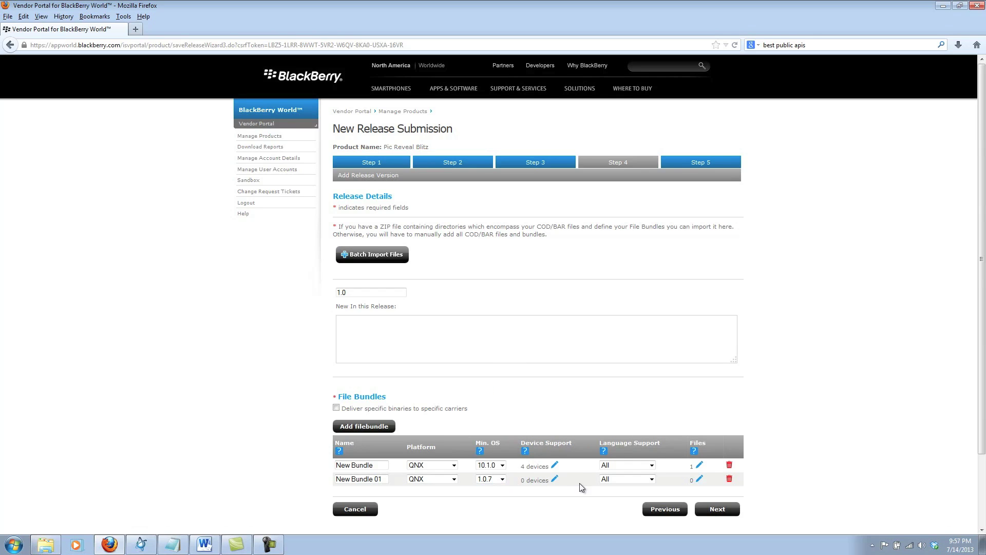
pyautogui.click(555, 479)
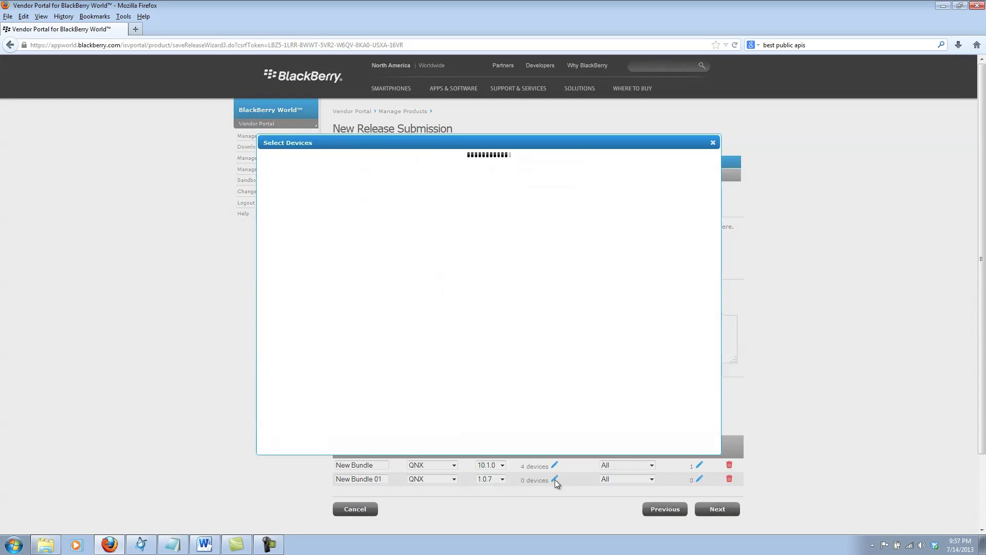
pyautogui.click(431, 359)
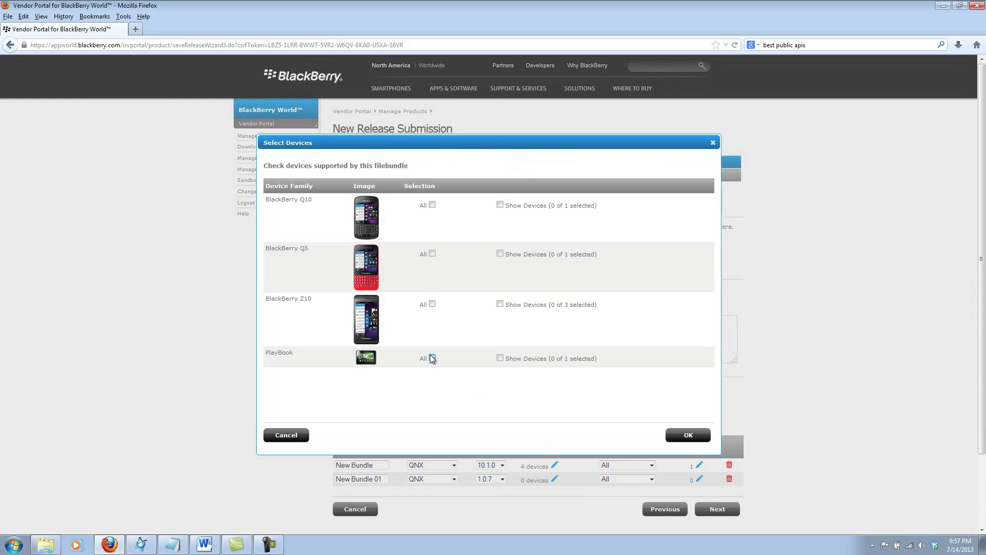
pyautogui.press('Escape')
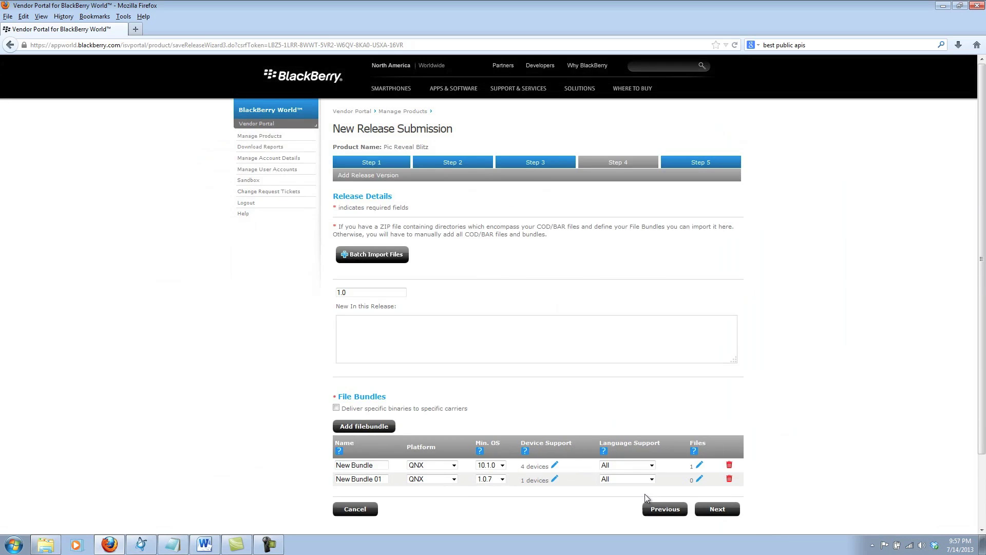
# - Upload PicRevealBlitz-1_0_0_1_PB.bar to New Bundle 01 and continue to the Step 5 summary
pyautogui.click(700, 480)
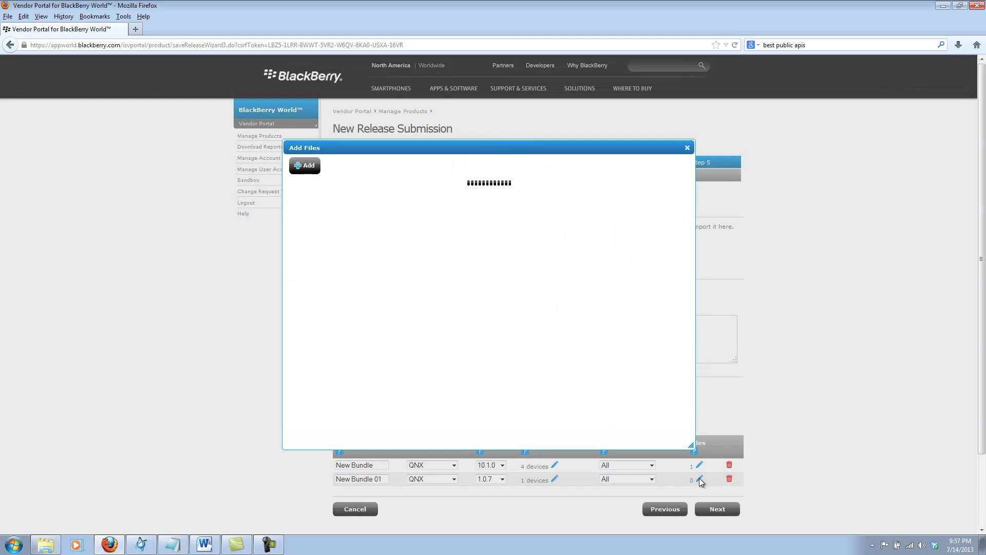
pyautogui.click(305, 169)
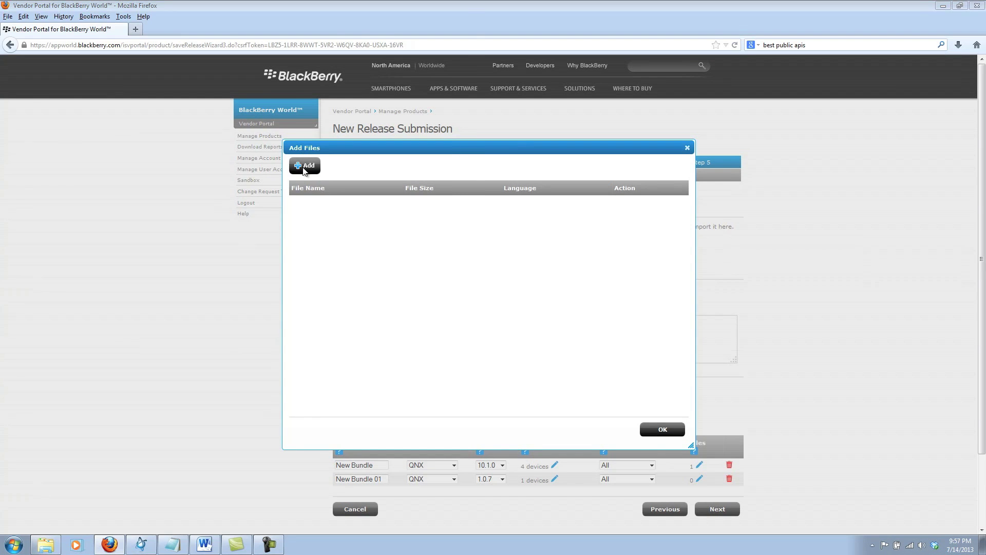
pyautogui.click(364, 96)
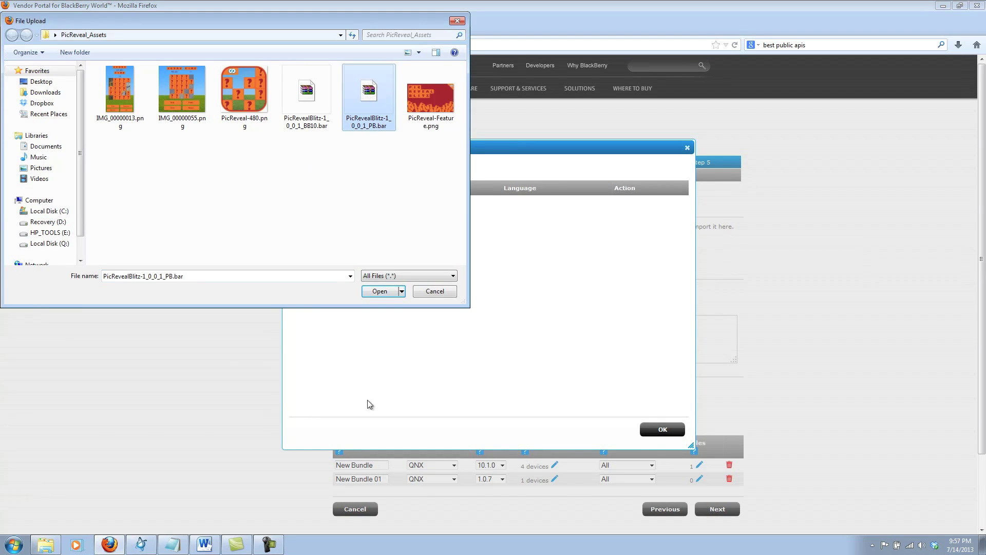
pyautogui.click(380, 292)
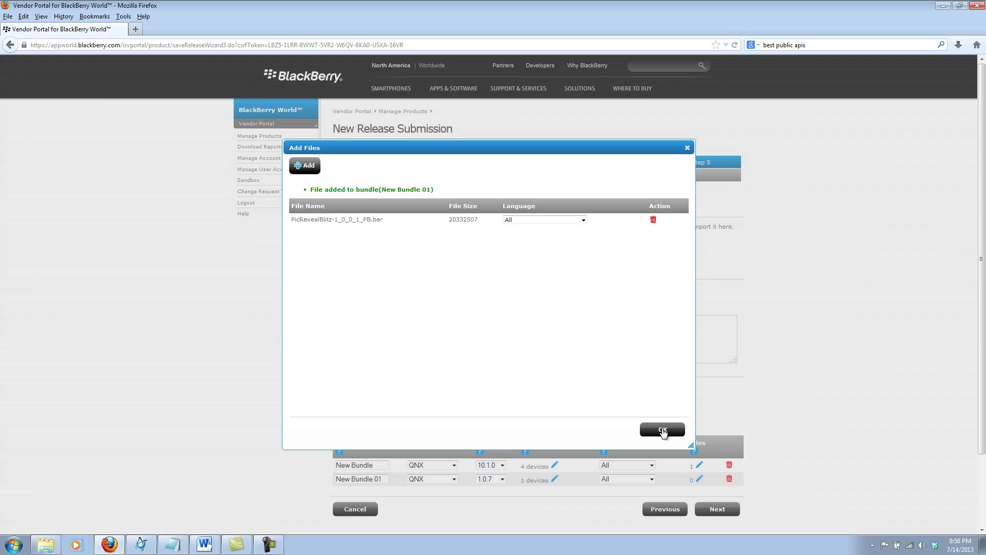
pyautogui.click(663, 430)
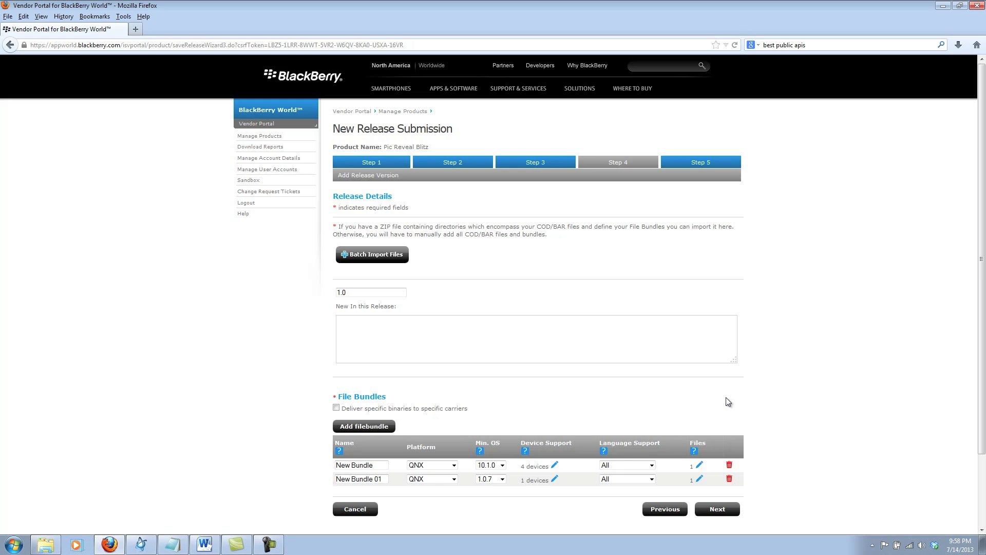
pyautogui.scroll(-2, 764, 393)
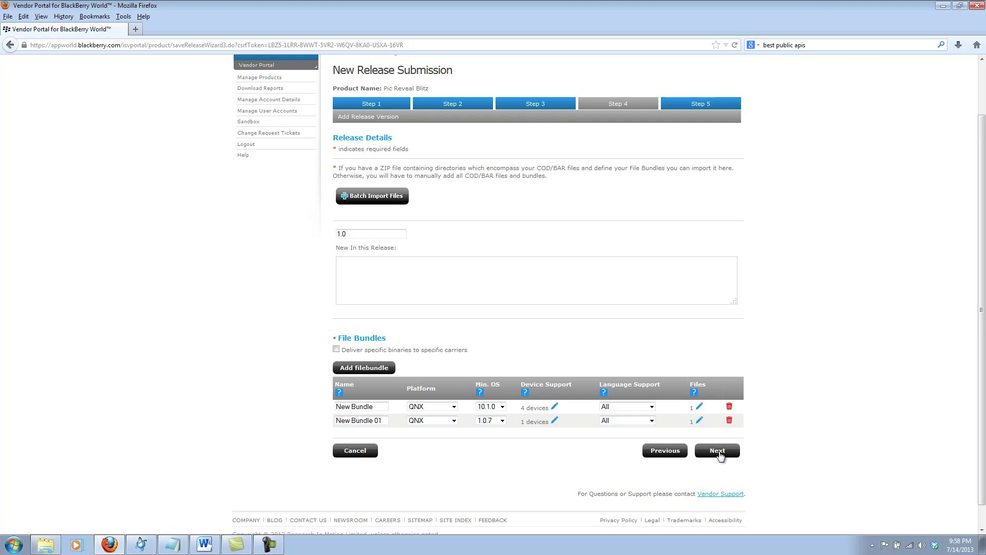
pyautogui.click(719, 455)
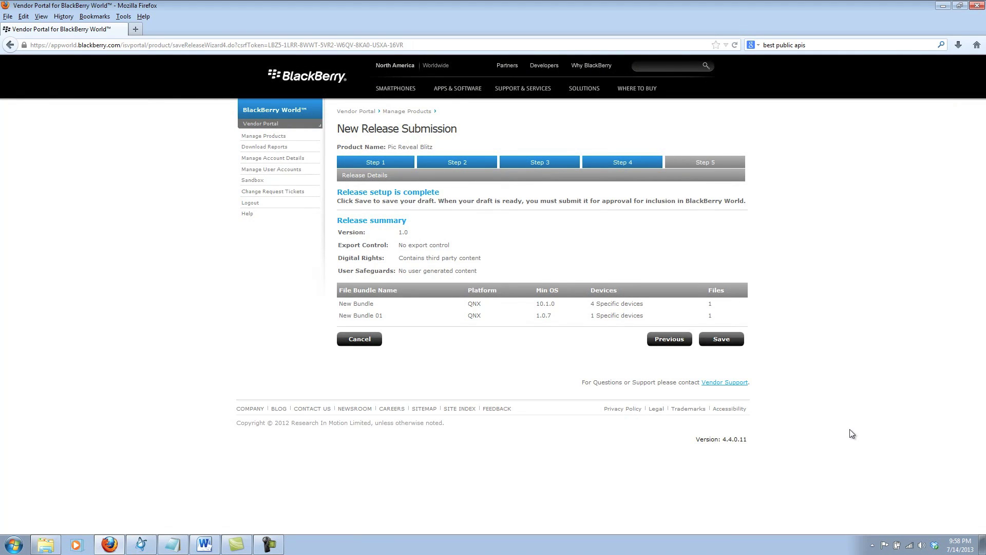
# - Save release 1.0 as a draft
pyautogui.click(725, 342)
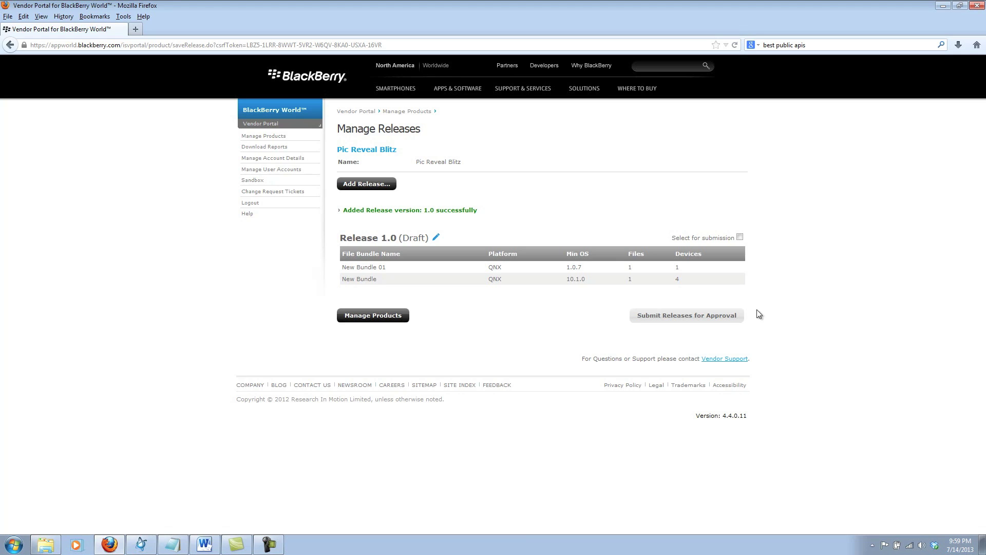
# - Select release 1.0 for submission and send Pic Reveal Blitz for review
pyautogui.click(739, 238)
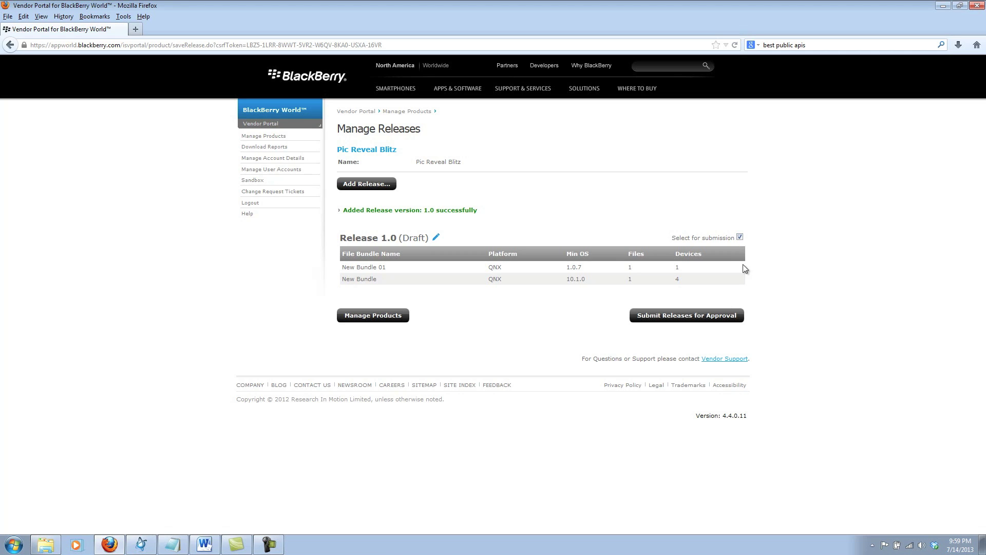
pyautogui.click(663, 321)
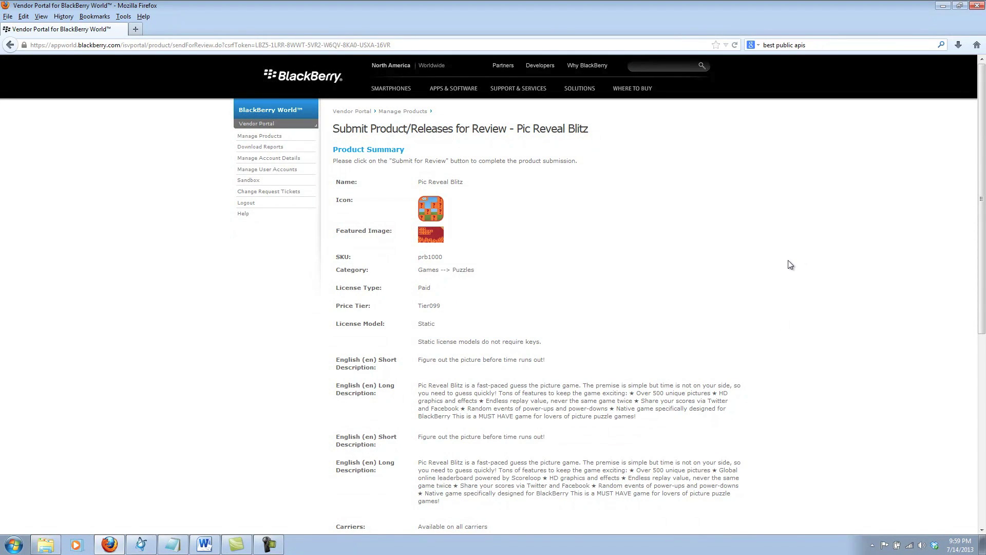
pyautogui.scroll(-3, 685, 257)
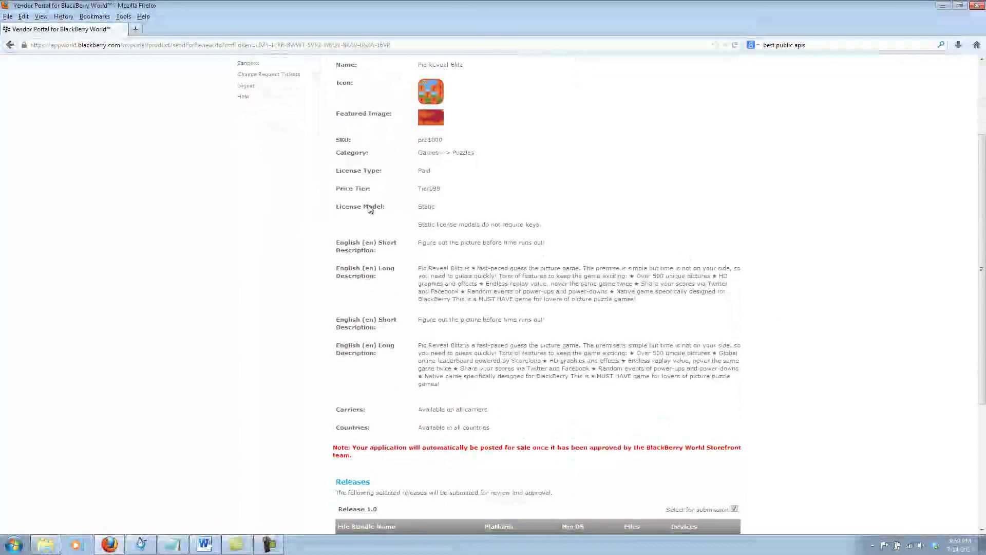
pyautogui.scroll(-6, 839, 311)
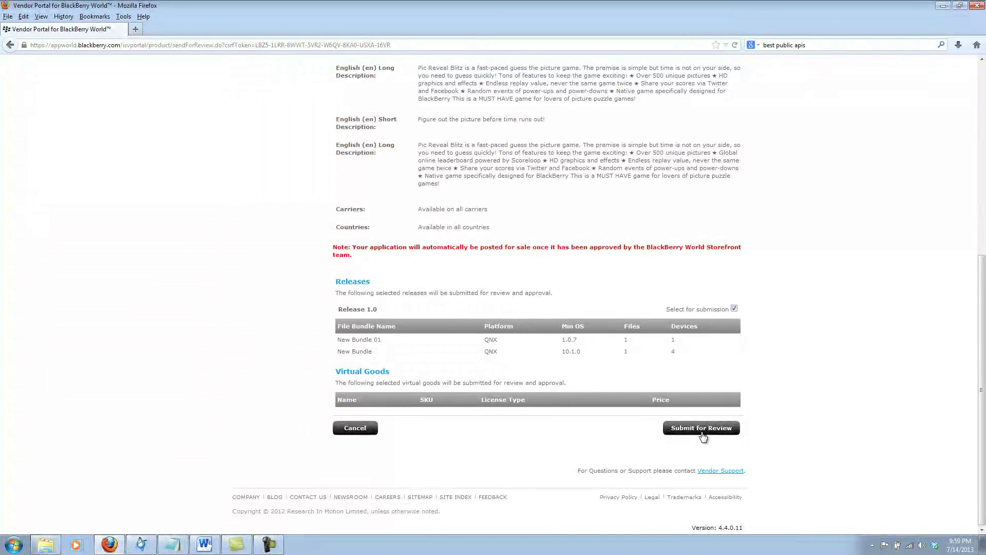
pyautogui.click(703, 435)
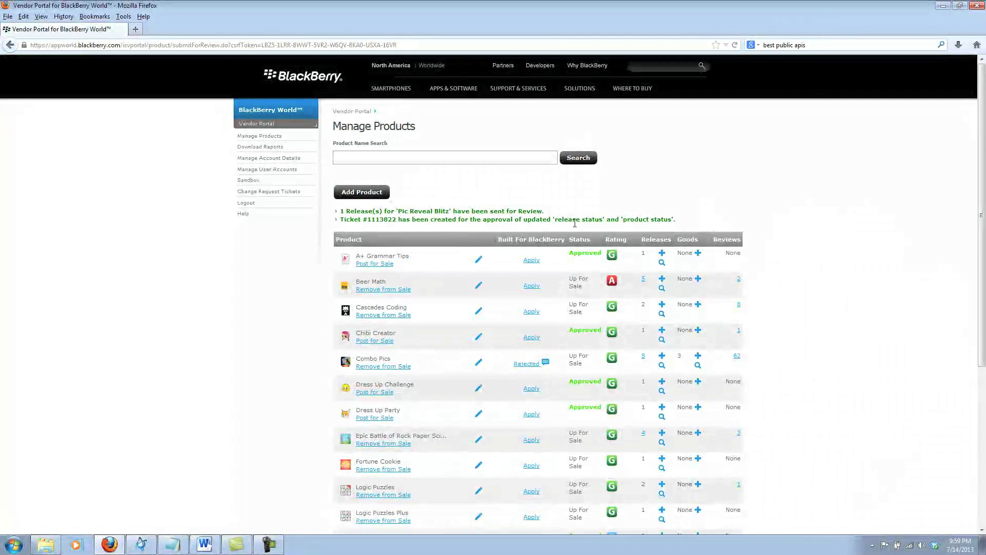
pyautogui.moveTo(679, 222); pyautogui.dragTo(339, 217)
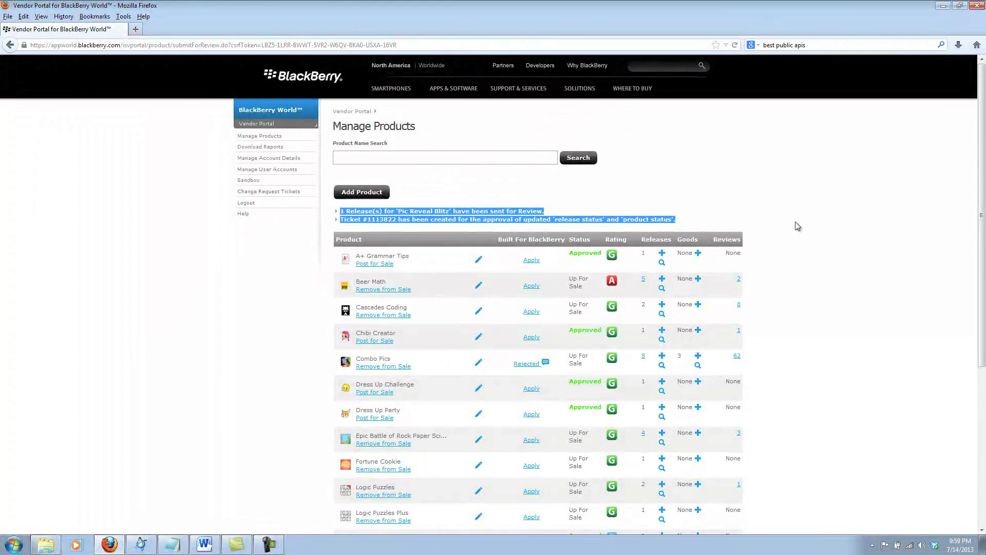
pyautogui.scroll(-8, 802, 282)
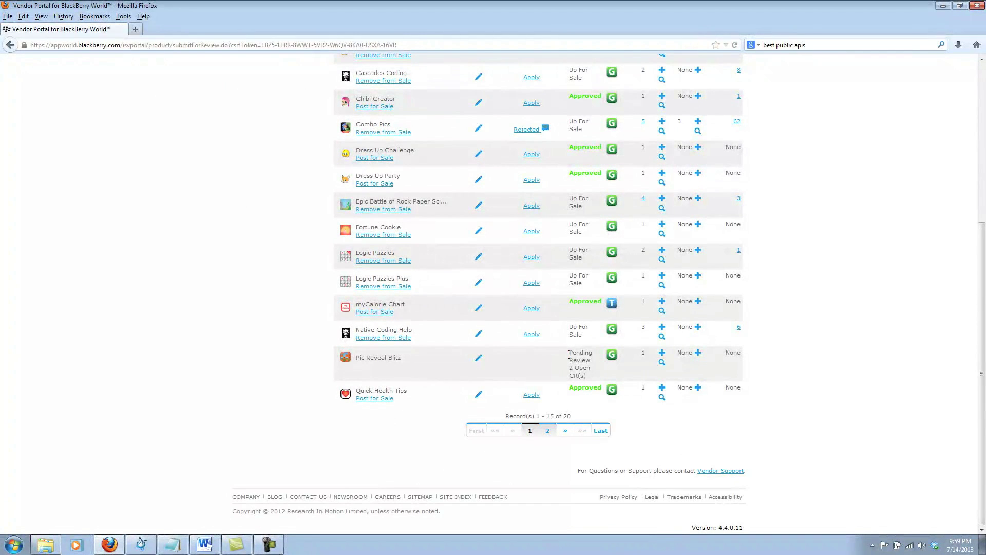
pyautogui.moveTo(568, 353); pyautogui.dragTo(586, 379)
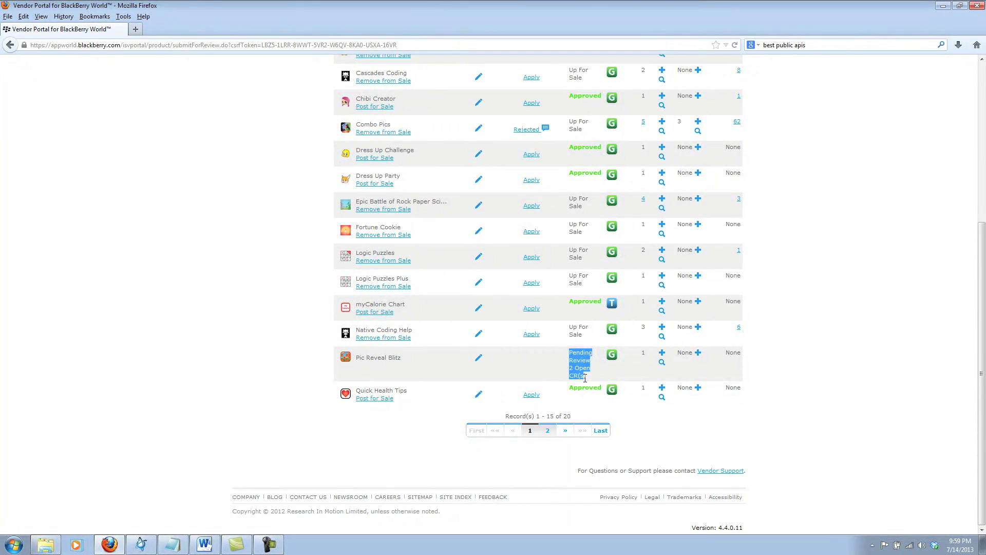
pyautogui.moveTo(569, 328); pyautogui.dragTo(585, 338)
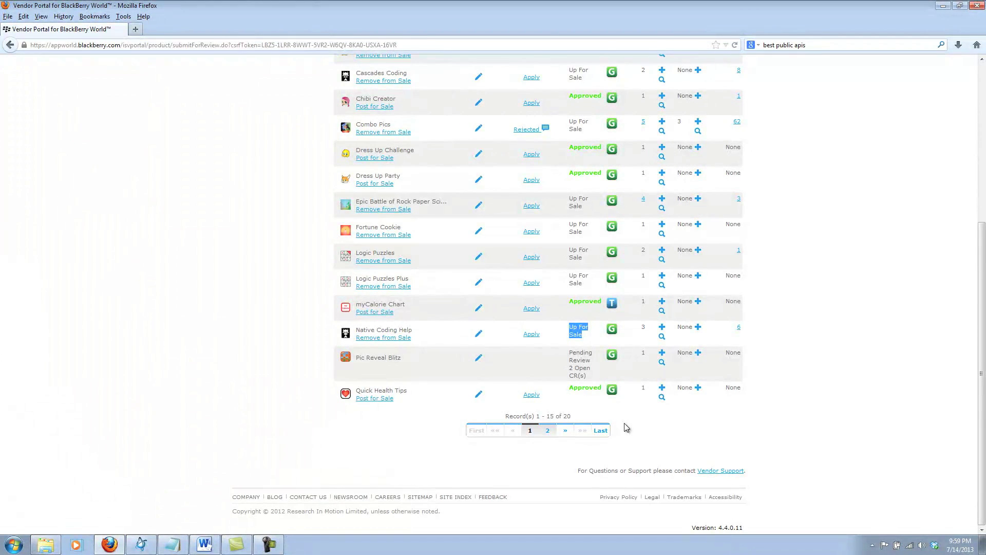
pyautogui.click(811, 359)
pyautogui.scroll(5, 810, 360)
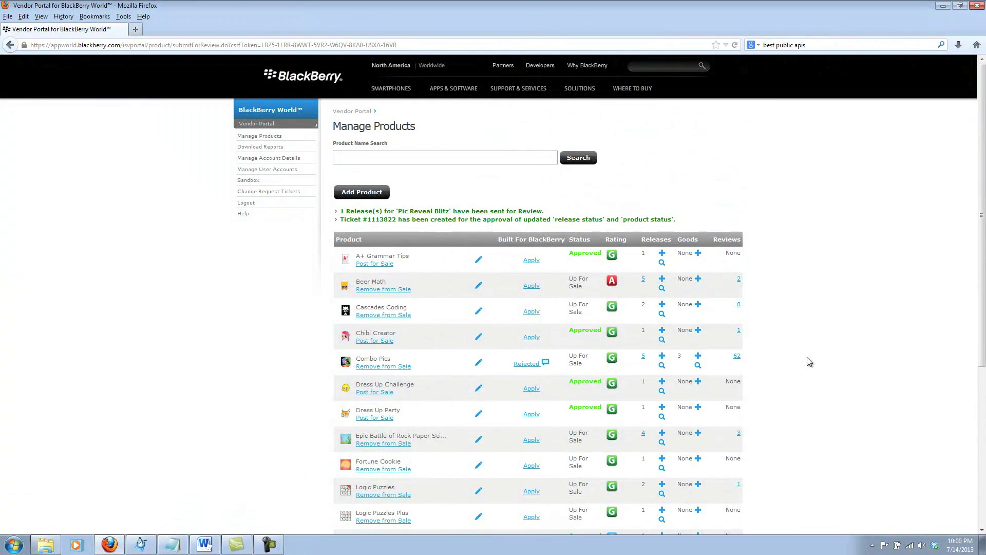